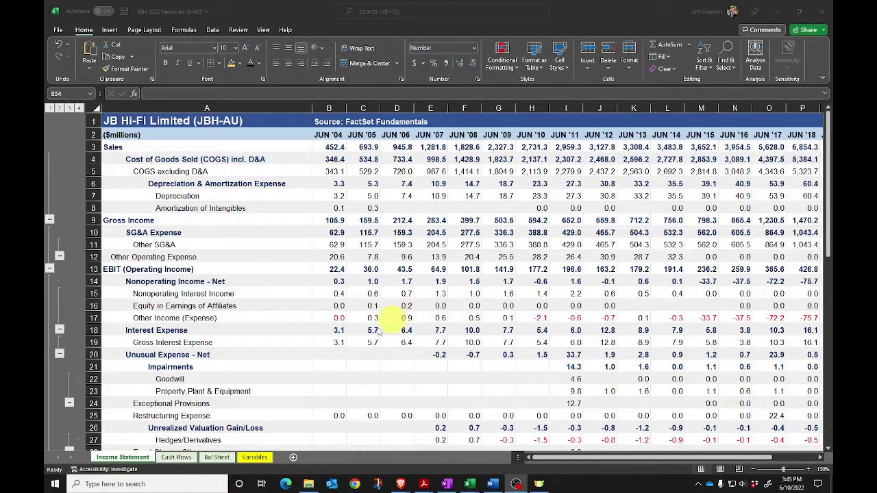
Link the pre-tax income in B54 to the Jun '04 Pretax Income figure with =B29
scroll(236, 342, "down", 2)
scroll(236, 342, "down", 5)
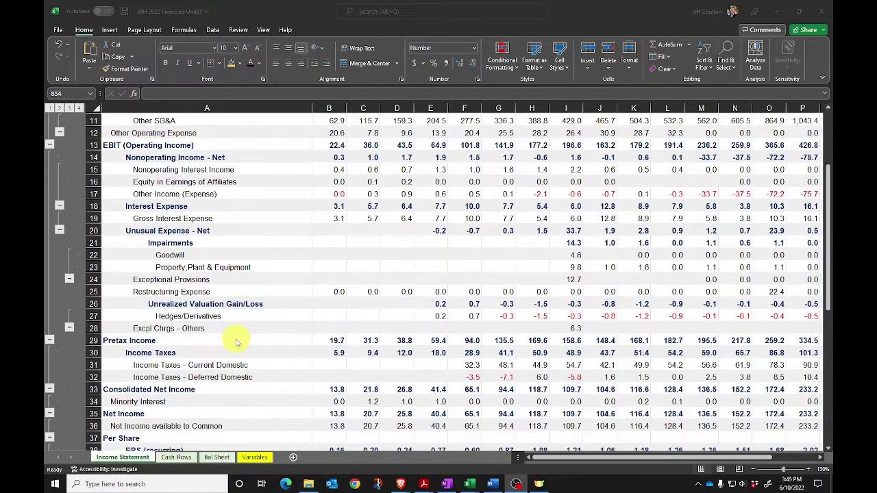
scroll(241, 339, "down", 7)
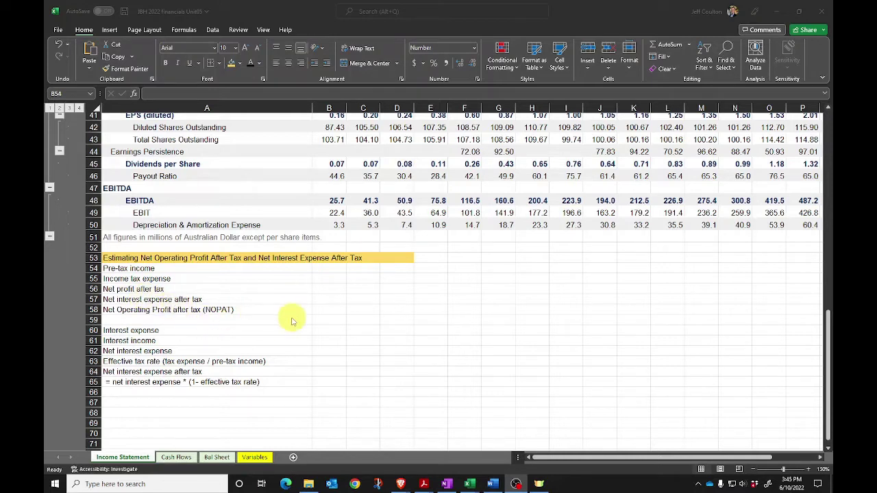
left_click(326, 268)
type("=")
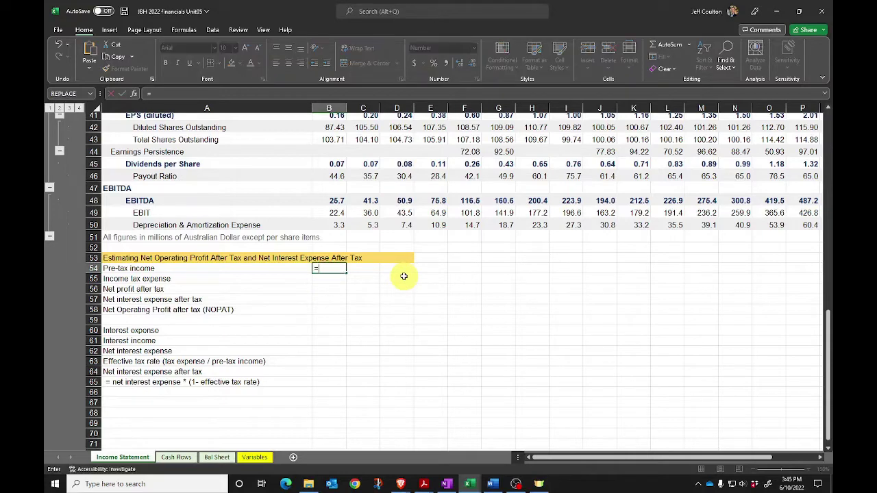
scroll(353, 279, "up", 6)
scroll(354, 298, "up", 3)
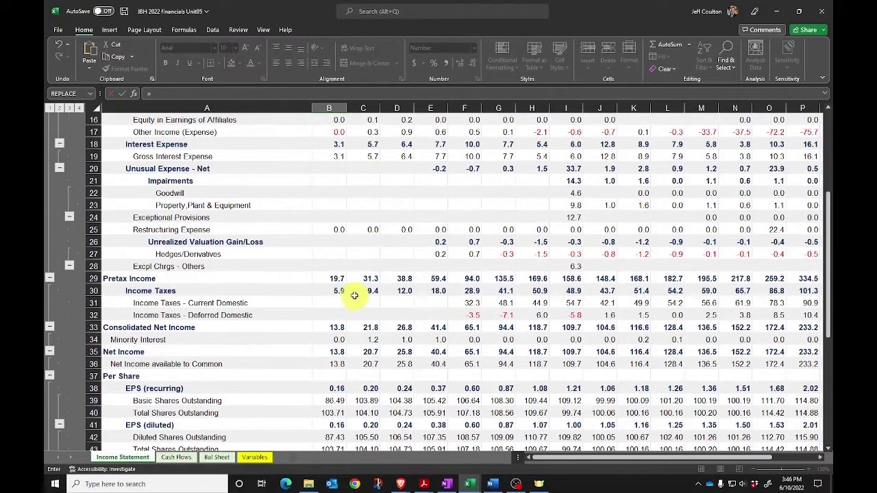
left_click(340, 279)
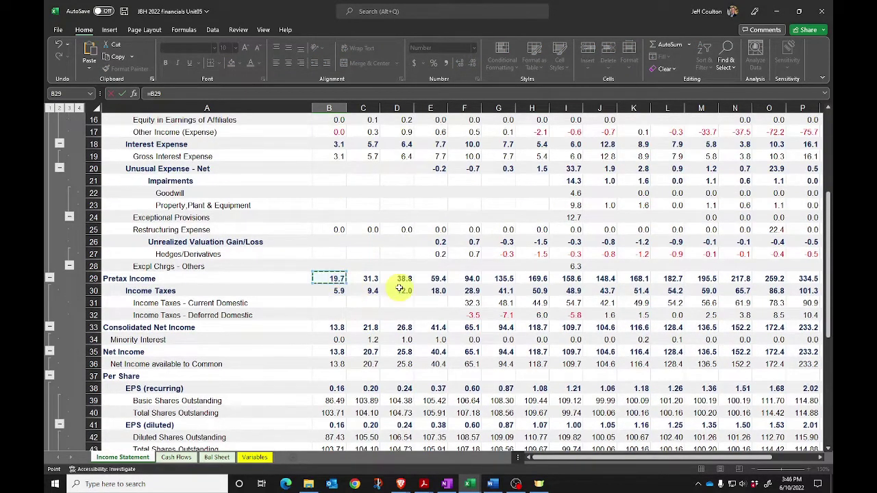
key("Return")
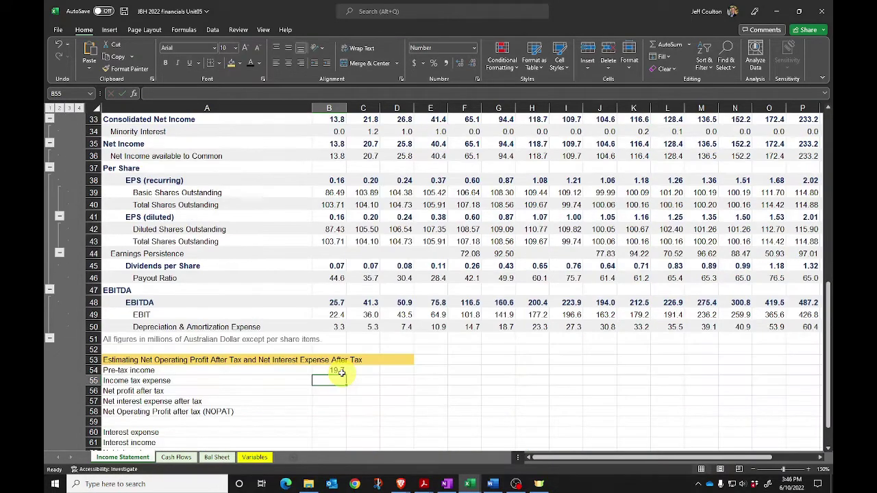
Link the income tax expense in B55 to the Jun '04 Income Taxes figure with =B30
type("=")
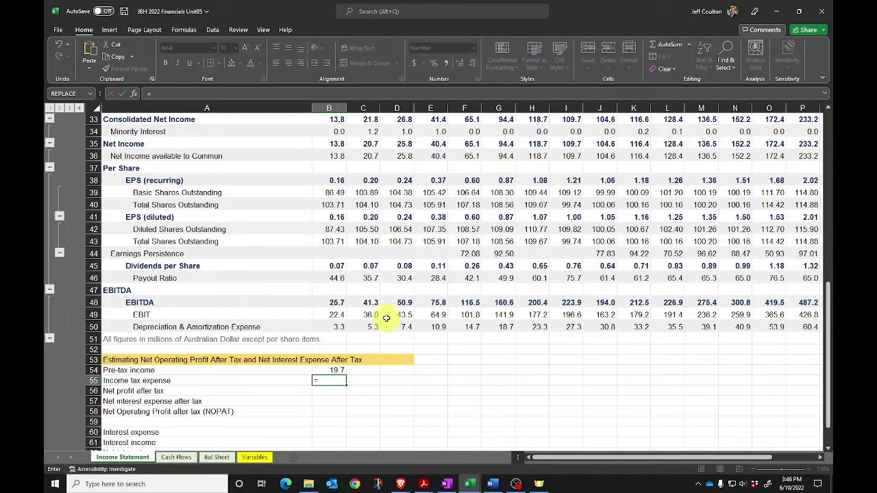
scroll(338, 269, "up", 3)
left_click(334, 208)
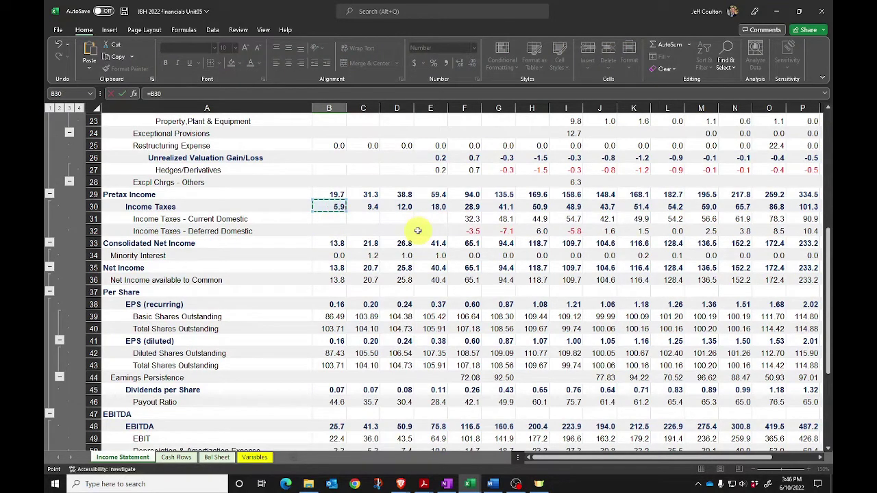
key("Return")
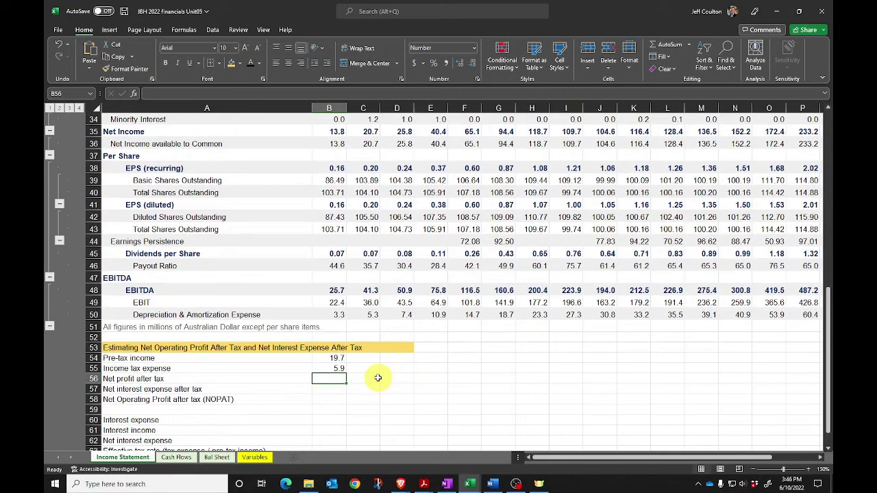
Calculate net profit after tax in B56 with =B54-B55 and give the cell a bottom border
type("=")
key("Up")
key("Up")
type("-")
key("Up")
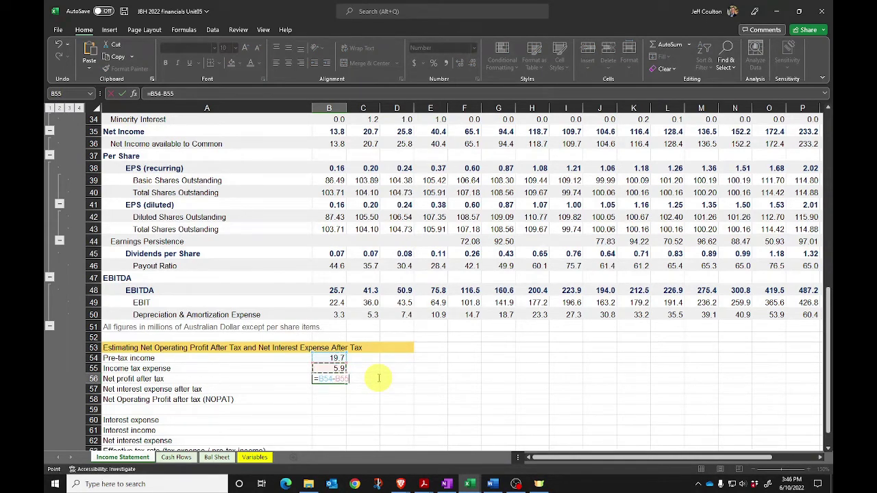
key("Return")
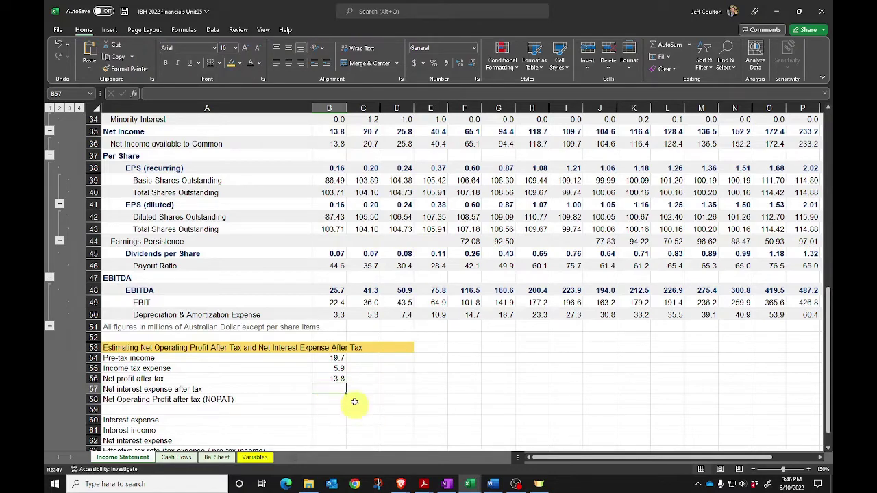
left_click(336, 378)
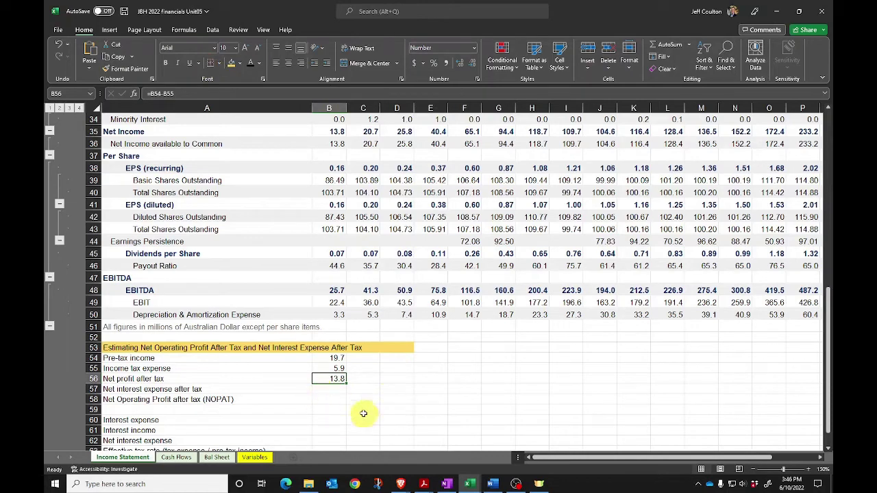
Link the interest expense in B60 to the Jun '04 Interest Expense figure with =B18
scroll(363, 413, "down", 1)
left_click(326, 389)
type("=")
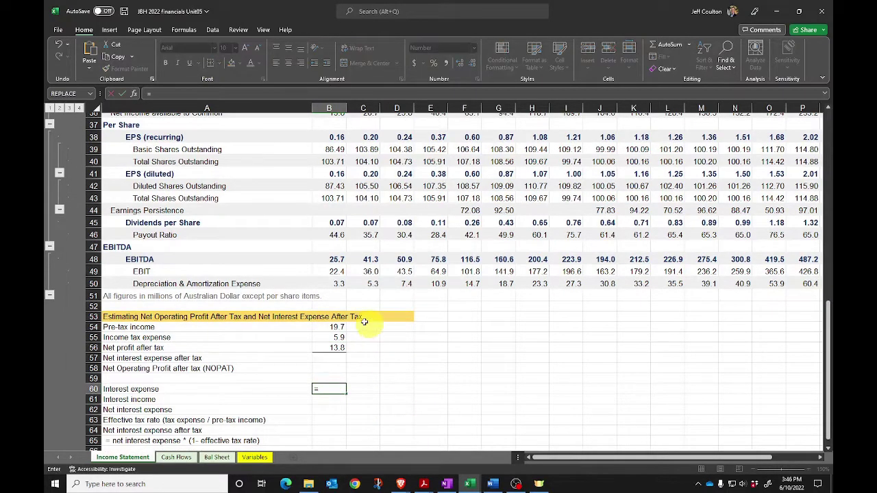
scroll(346, 313, "up", 4)
scroll(346, 329, "up", 2)
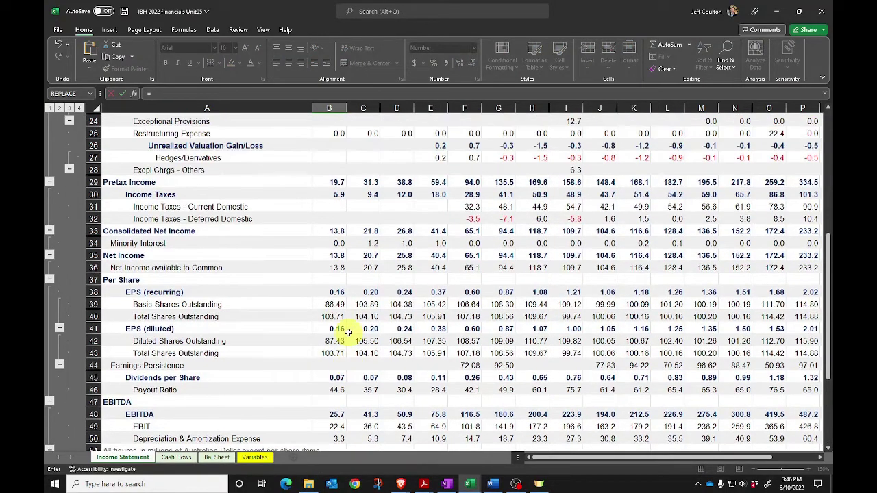
scroll(338, 313, "up", 3)
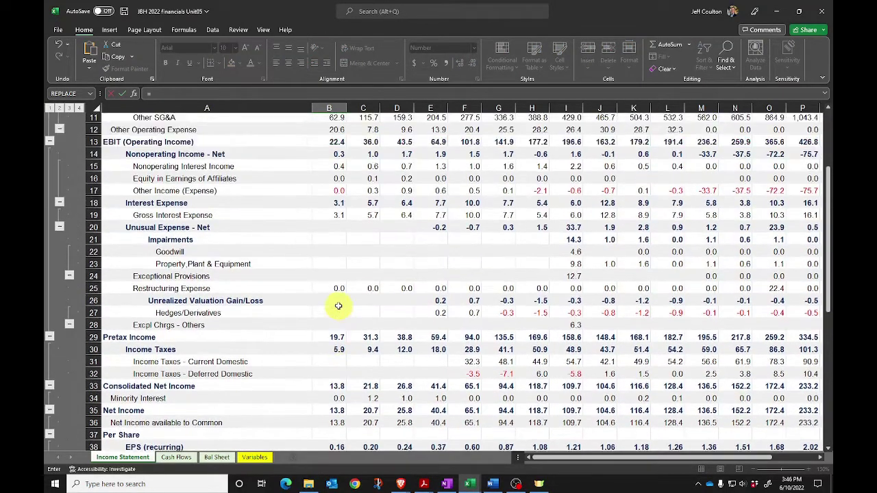
scroll(329, 326, "up", 1)
scroll(330, 326, "down", 6)
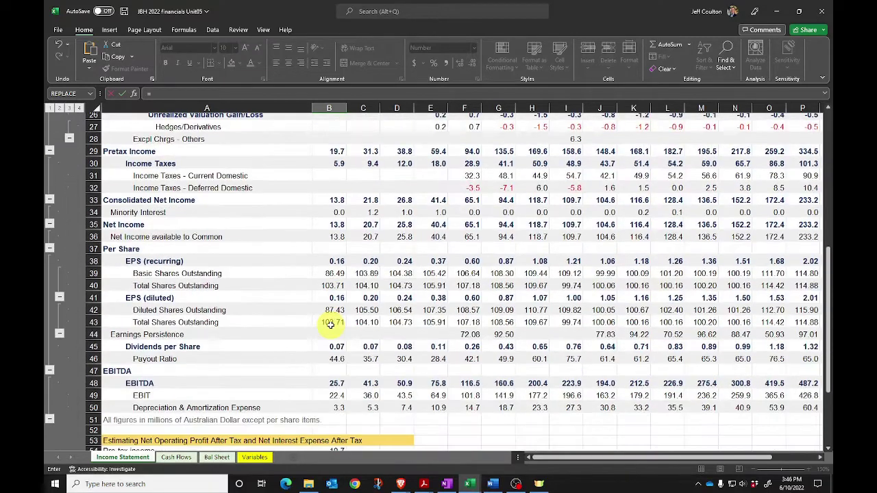
scroll(330, 325, "up", 4)
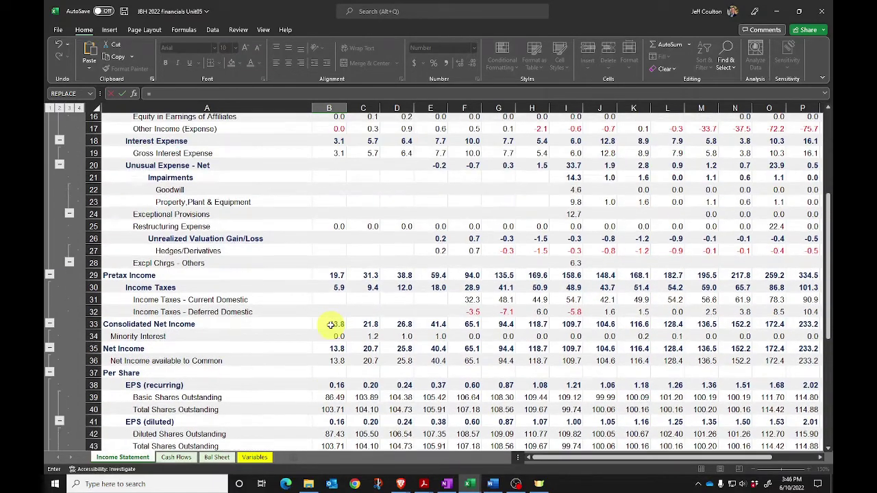
left_click(335, 141)
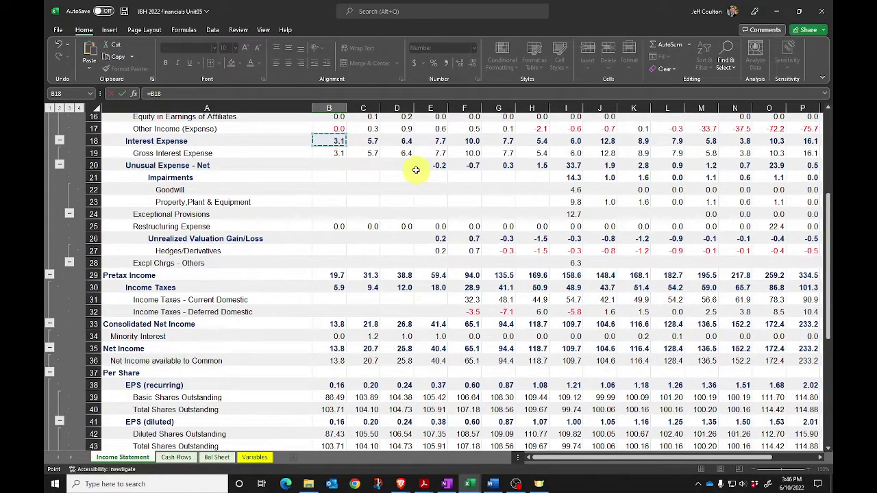
key("Return")
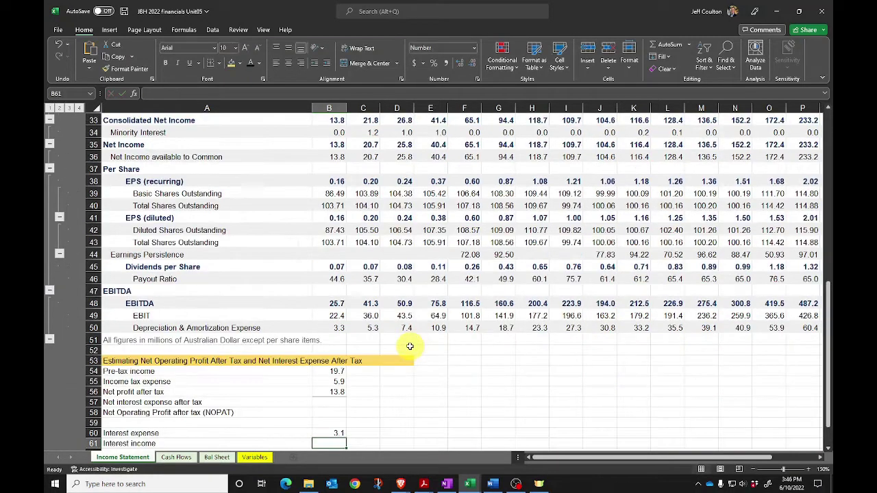
Link the interest income in B61 to the Jun '04 Nonoperating Interest Income figure with =B15
type("=")
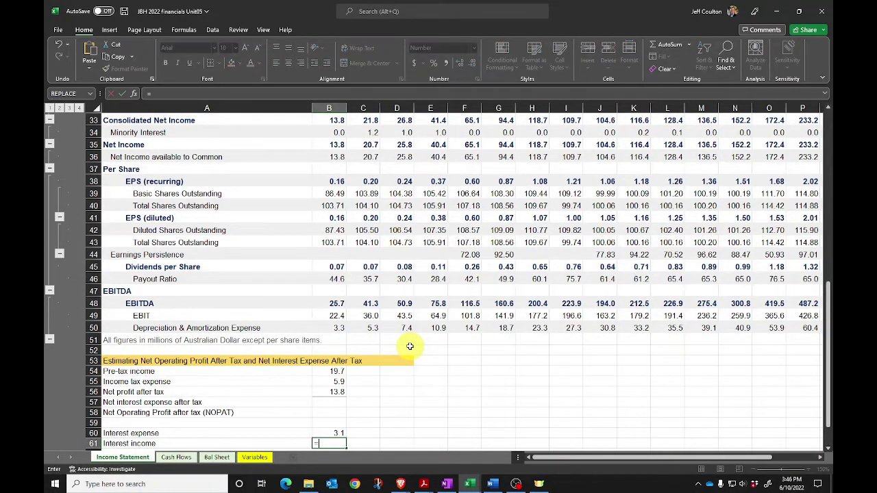
scroll(363, 322, "up", 3)
scroll(340, 317, "up", 1)
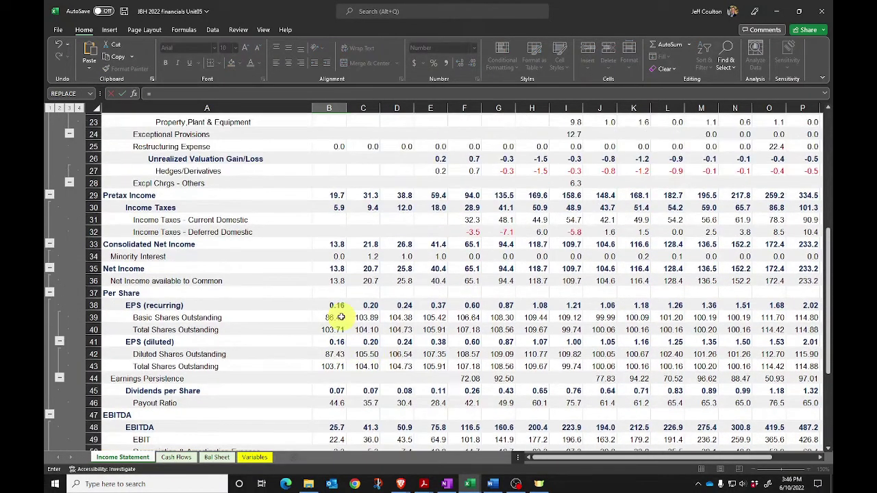
scroll(340, 323, "up", 1)
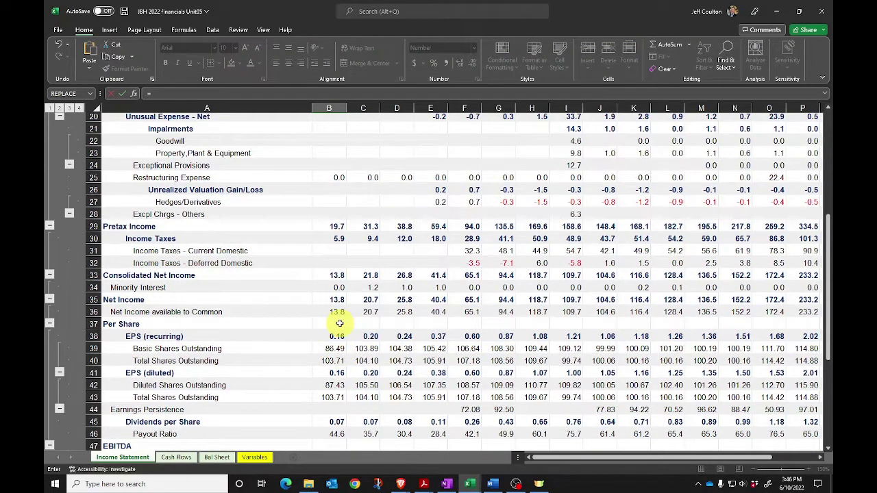
scroll(339, 324, "up", 2)
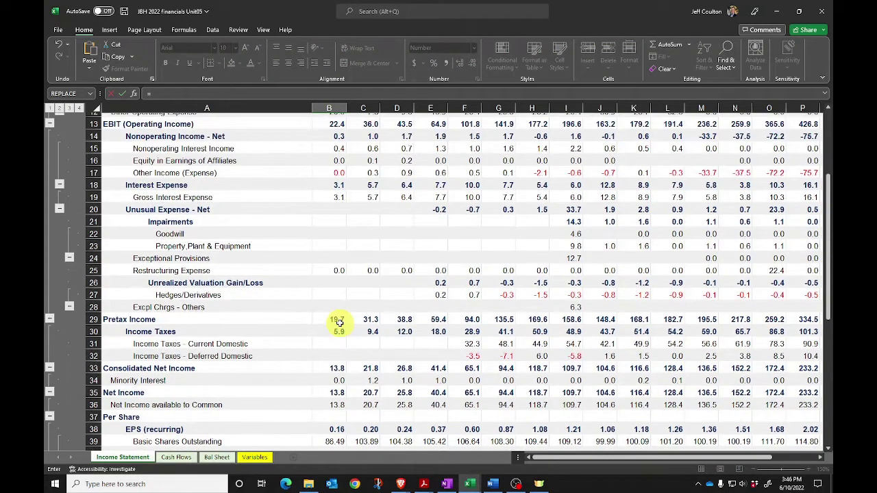
left_click(335, 149)
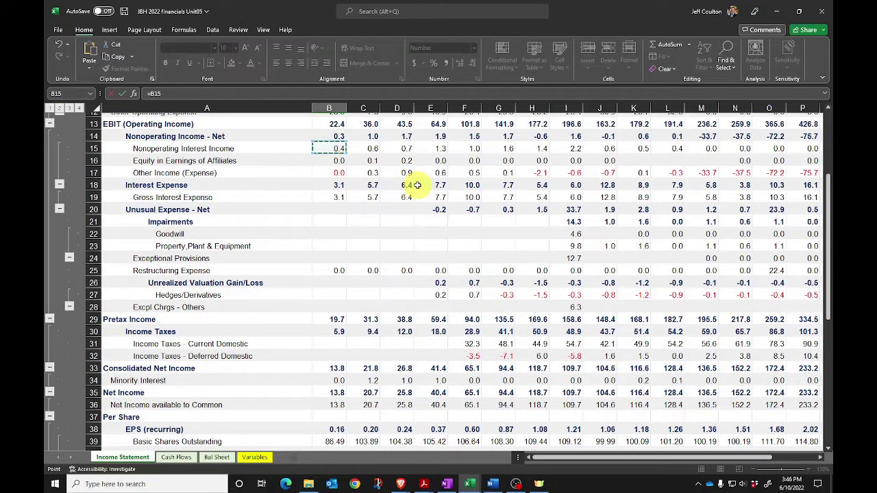
key("Escape")
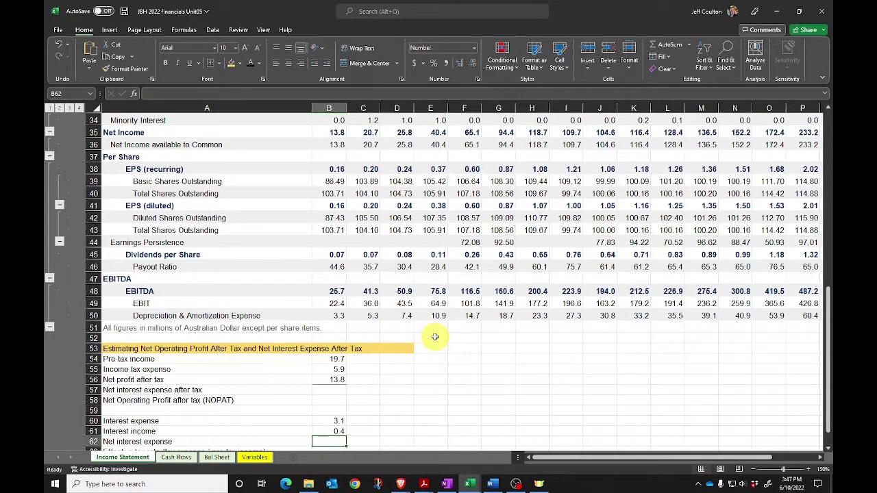
Calculate net interest expense in B62 as interest expense less interest income with =B60-B61
type("=")
key("Up")
key("Up")
type("-")
key("Up")
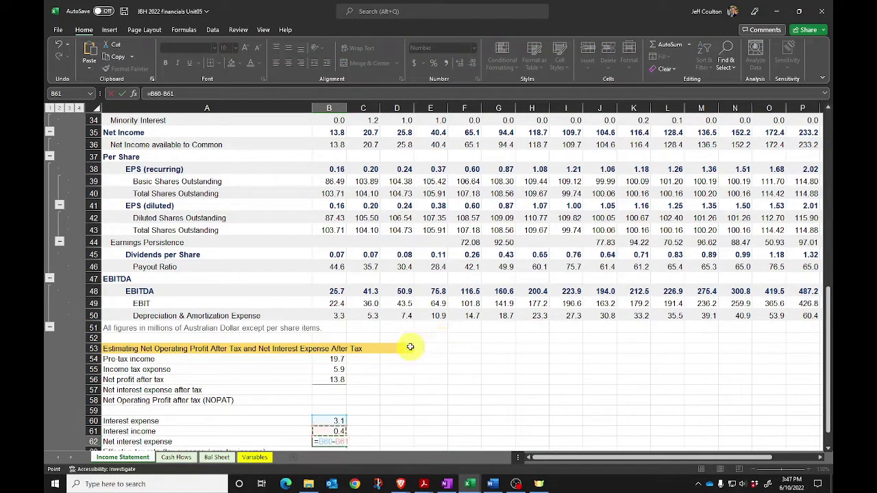
key("Return")
Calculate the effective tax rate in B63 as tax expense divided by pre-tax income with =B55/B54
scroll(389, 398, "down", 2)
scroll(390, 398, "down", 2)
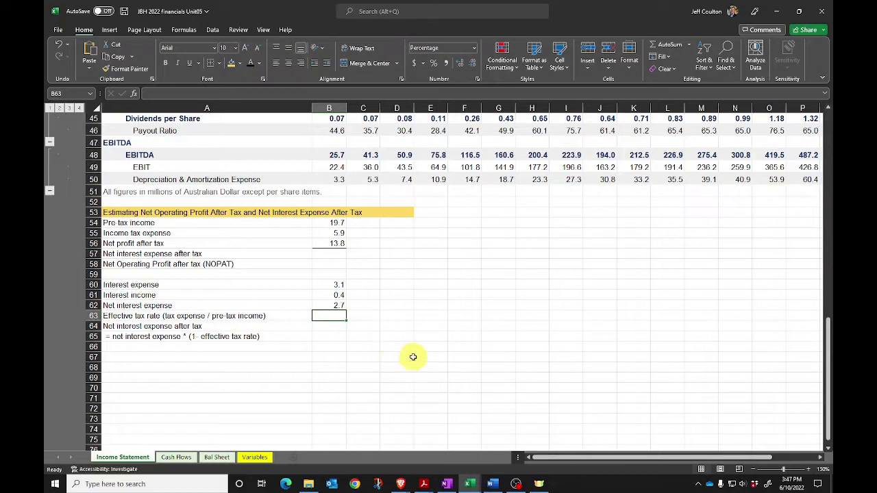
type("=")
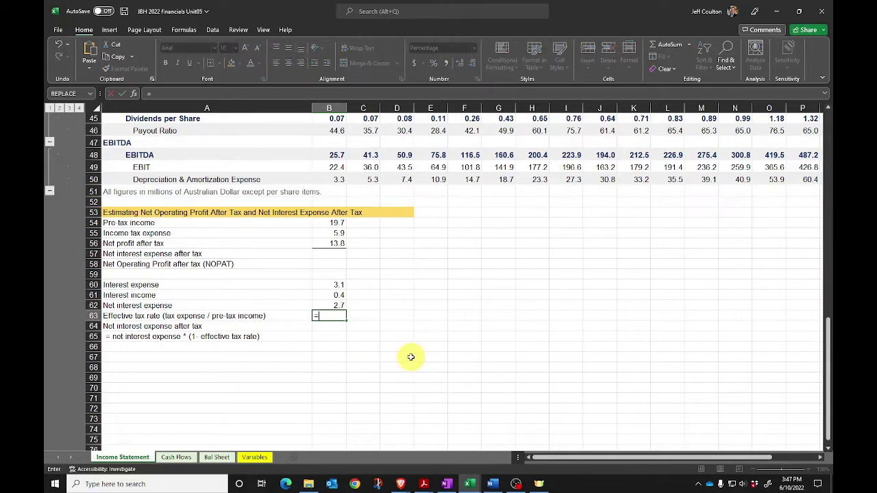
left_click(334, 233)
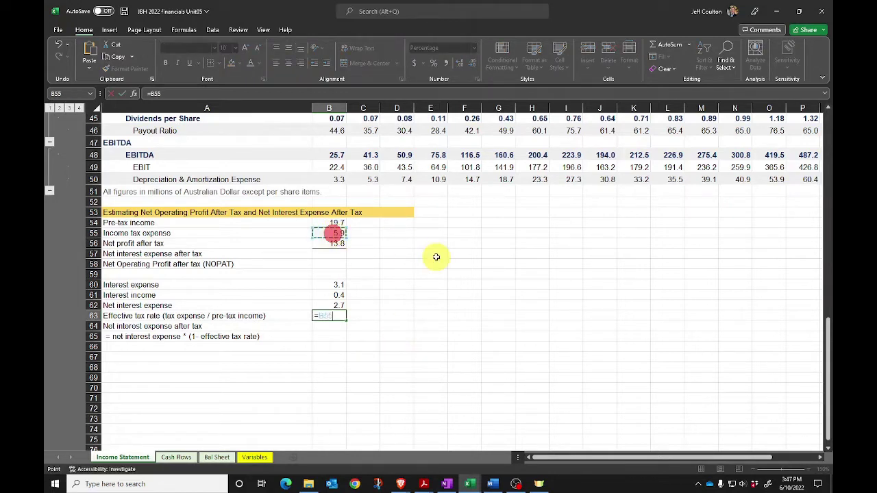
type("/")
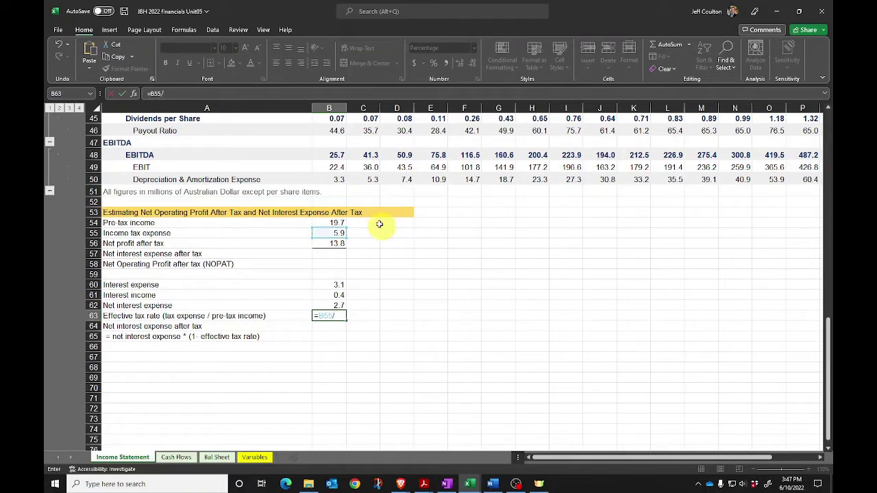
left_click(338, 223)
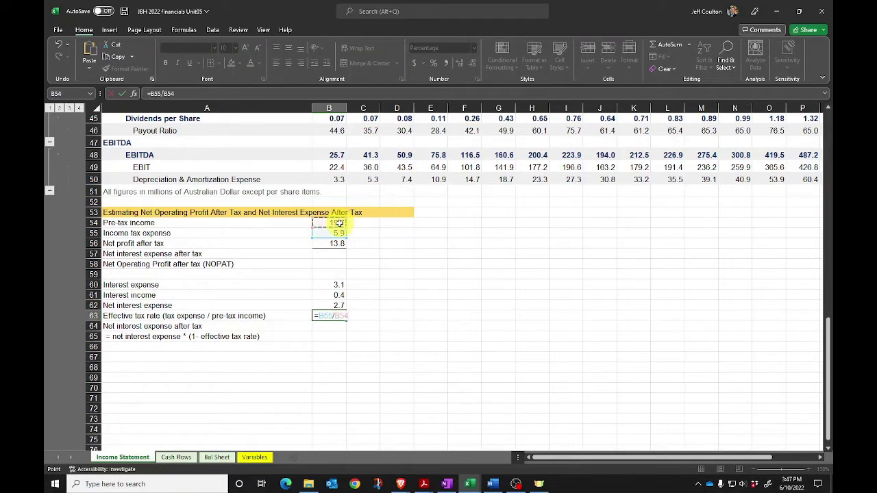
key("Return")
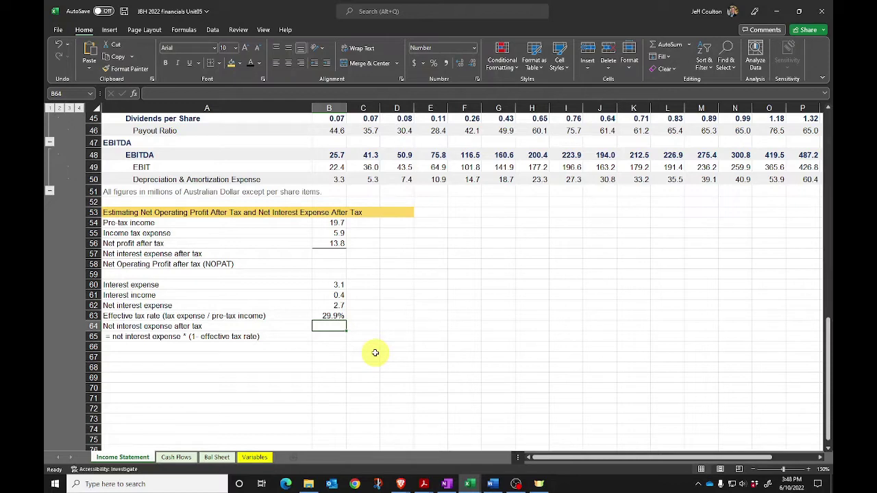
Calculate net interest expense after tax in B64 with =B62*(1-B63)
type("=")
key("Up")
key("Up")
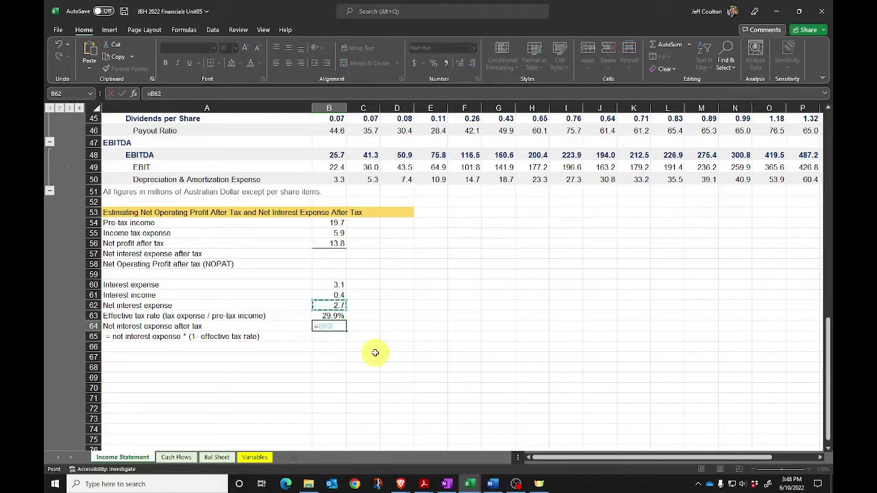
type("*(1-")
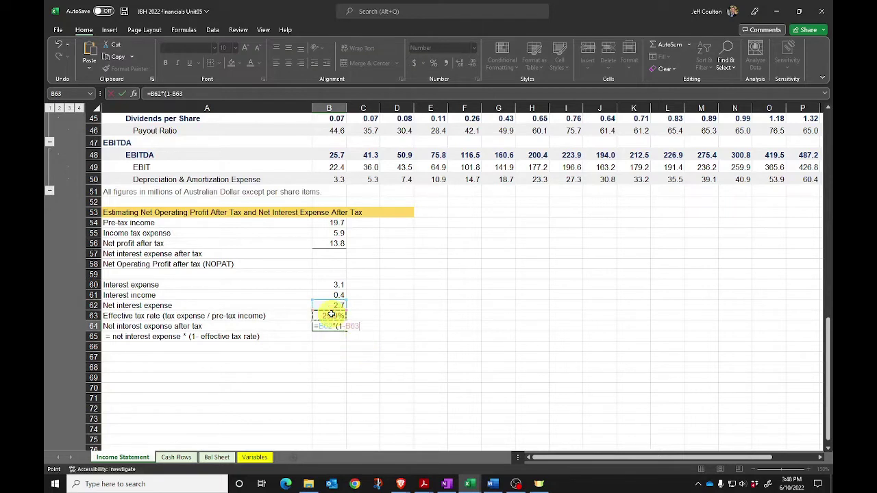
type(")")
key("Return")
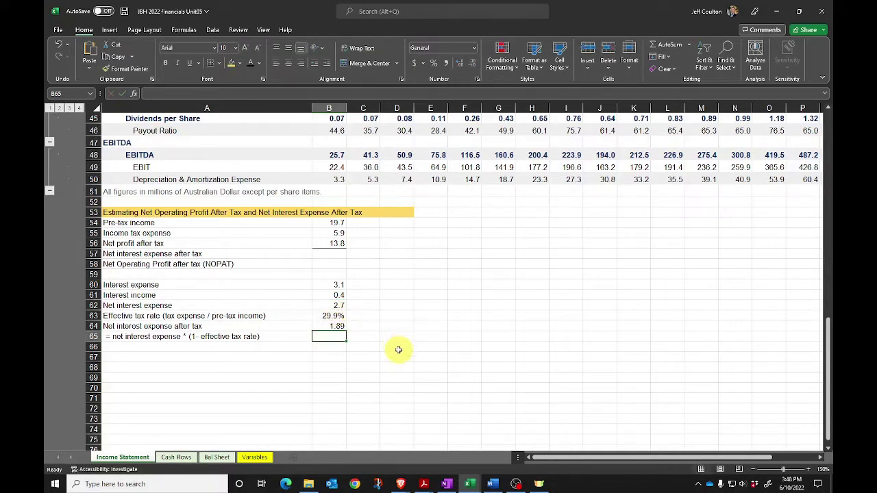
Link net interest expense after tax in B57 to the figure worked out in the lower block with =B64
left_click(330, 253)
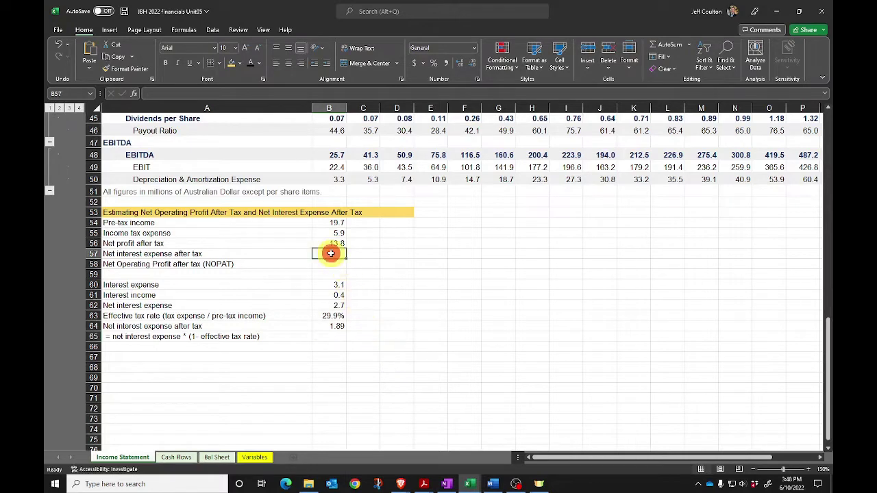
type("=")
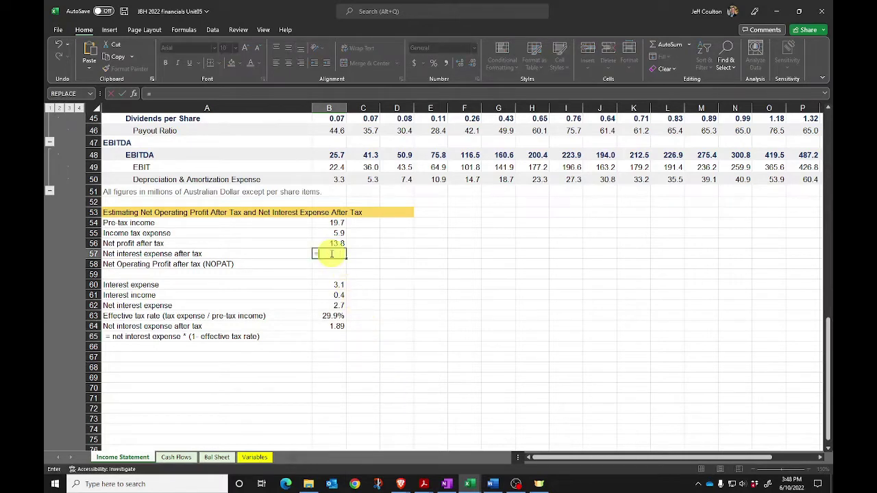
left_click(332, 326)
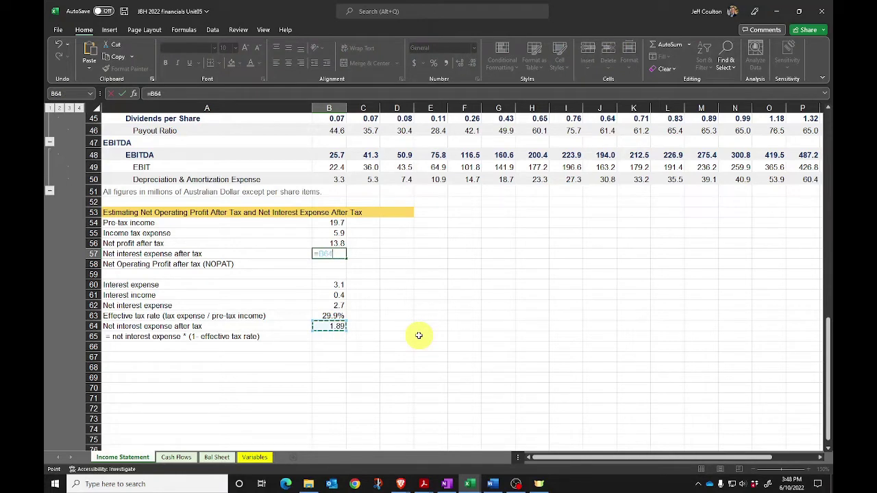
key("Return")
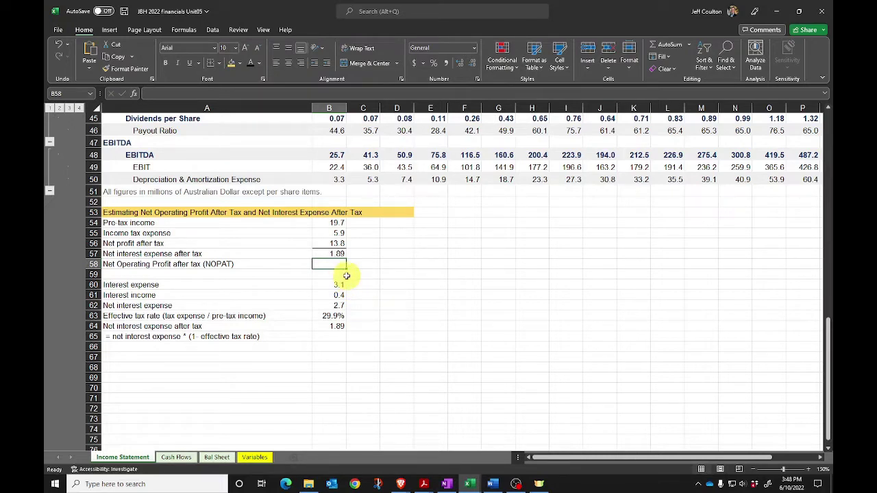
Calculate NOPAT in B58 as net profit after tax plus net interest expense after tax with =B56+B57
type("=")
key("Up")
key("Up")
type("+")
key("Up")
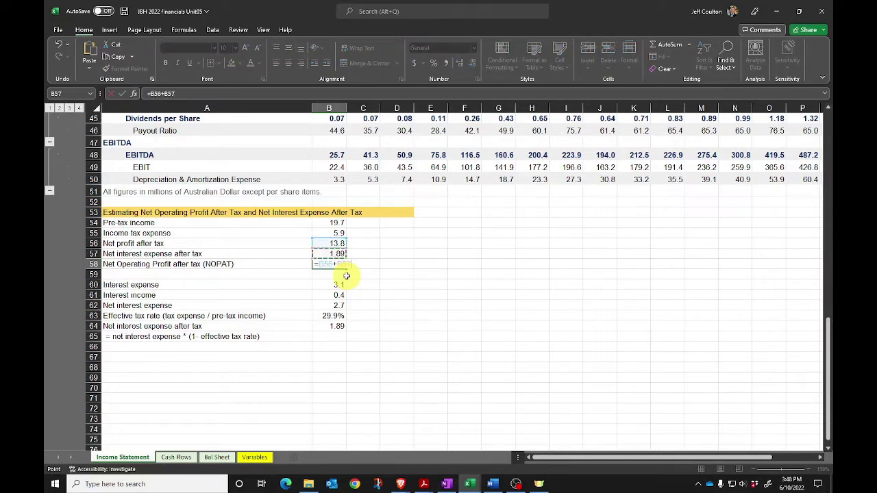
key("Return")
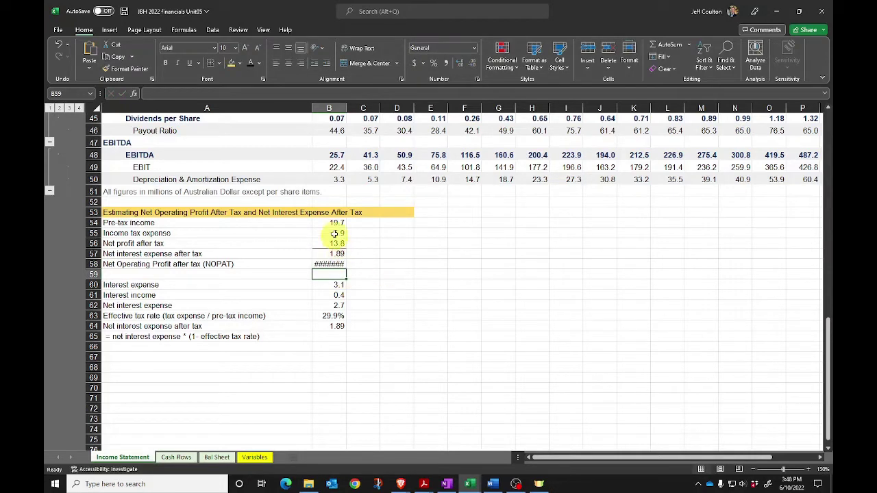
Reduce the NOPAT figure in B58 to one decimal place
left_click(336, 264)
left_click(473, 65)
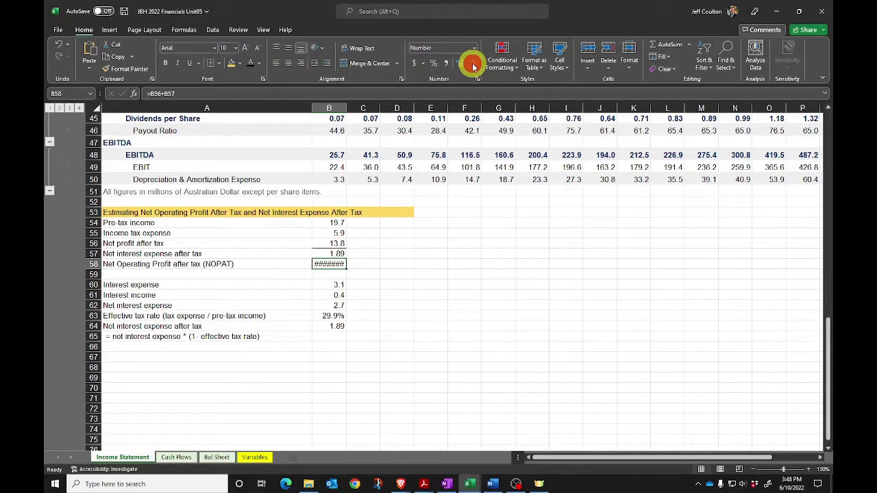
left_click(474, 65)
left_click(474, 65)
left_click(474, 65)
left_click(474, 65)
left_click(474, 66)
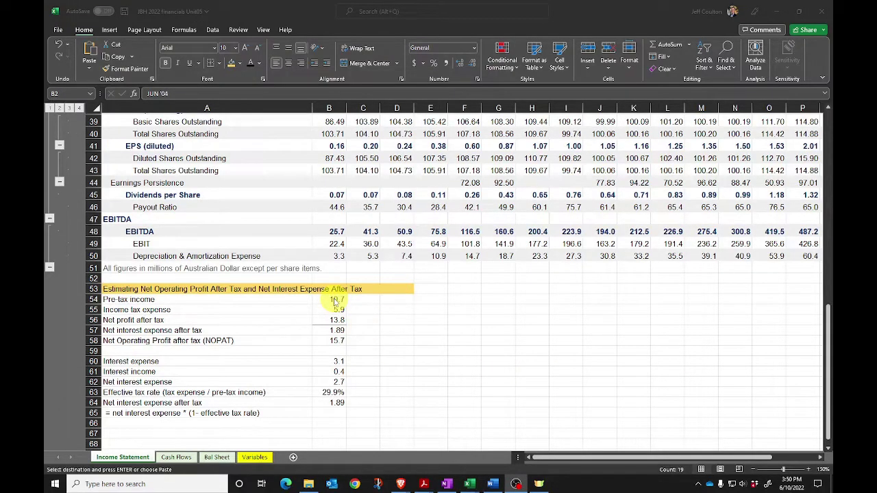
Copy the Jun '04 calculations in B54:B64 across all remaining years through column T
left_click_drag(328, 299, 740, 405)
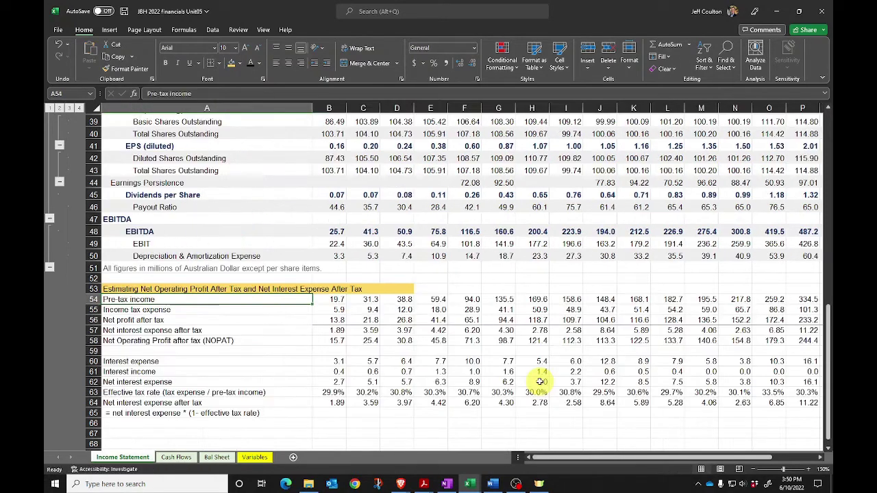
Review the copied calculations across to column T and back, including the net interest expense after tax and NOPAT rows
key("Right")
key("Right")
key("Right")
key("Right")
key("Right")
key("Right")
key("Right")
key("Right")
key("Right")
key("Right")
key("Right")
key("Right")
key("Right")
key("Right")
key("Right")
key("Right")
key("Right")
key("Right")
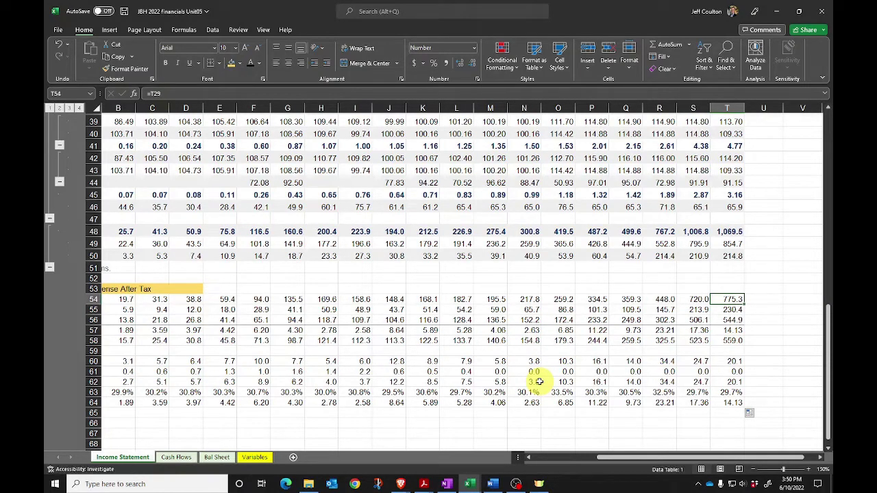
key("Left")
key("Left")
key("Left")
key("Left")
key("Left")
key("Left")
key("Left")
key("Left")
key("Left")
key("Left")
key("Left")
key("Left")
key("Left")
key("Left")
key("Left")
key("Left")
key("Left")
key("Left")
key("Left")
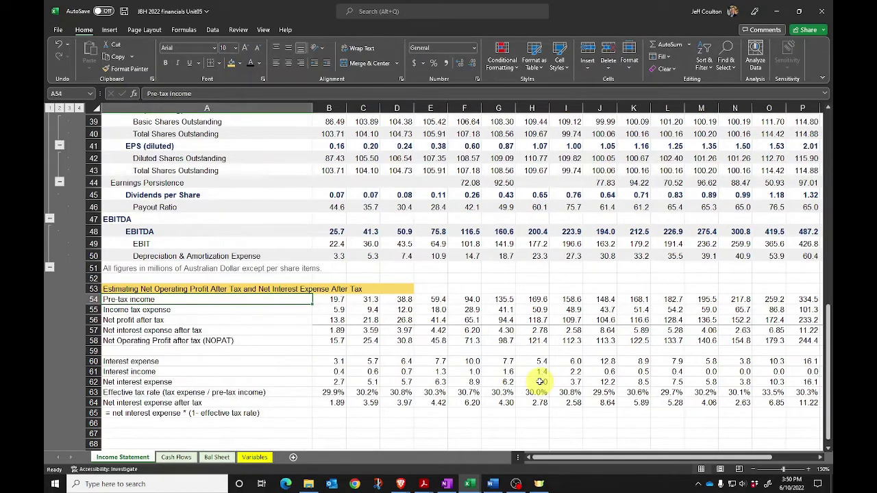
left_click(139, 340)
left_click(139, 331)
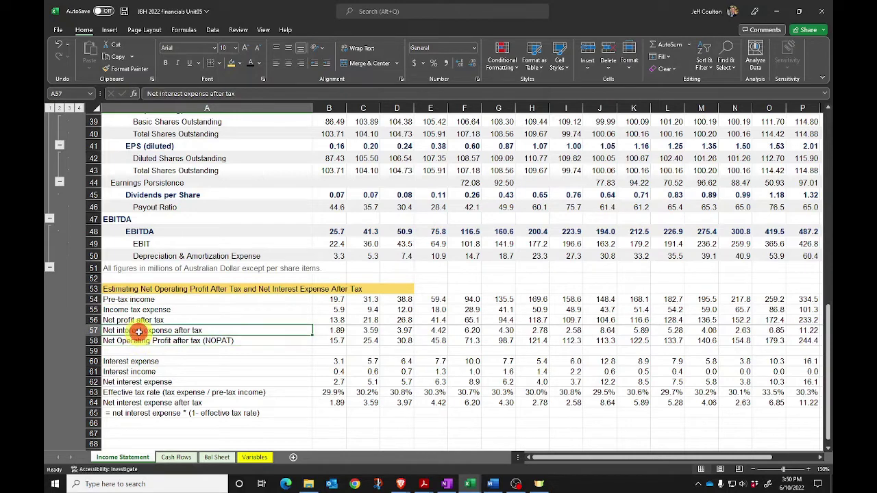
left_click(140, 341)
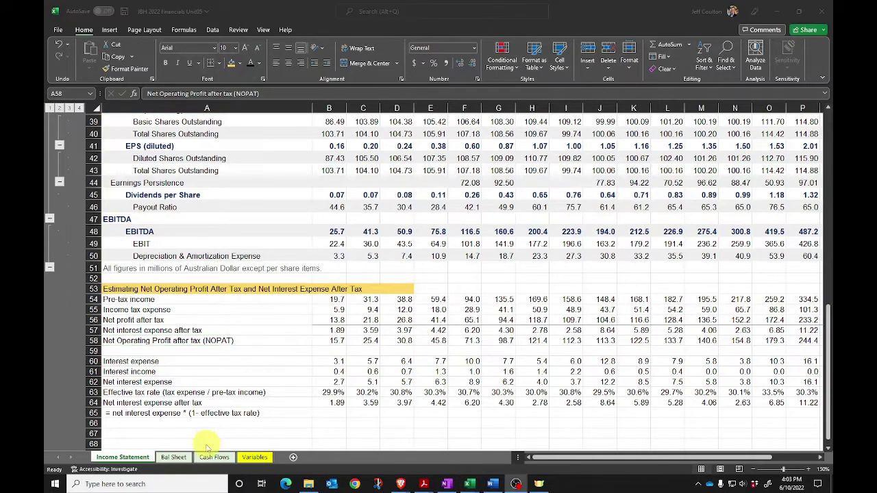
Move the Bal Sheet worksheet ahead of Cash Flows and open it
left_click_drag(217, 457, 174, 457)
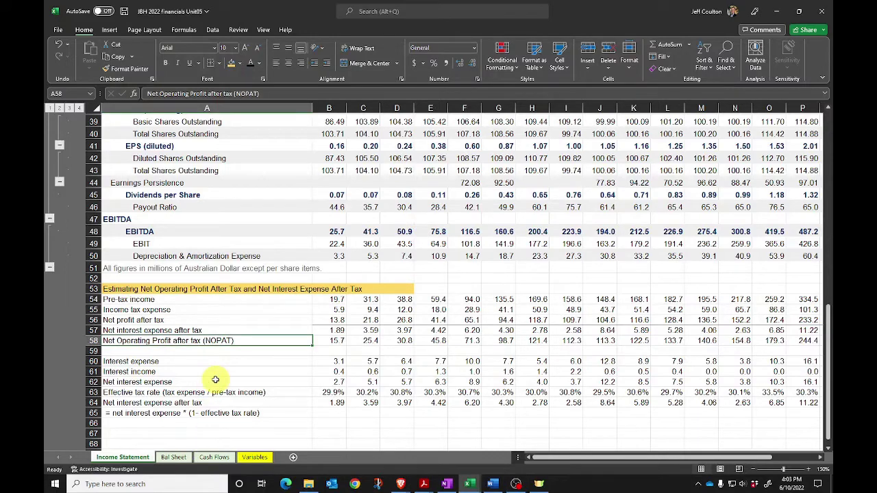
left_click(174, 457)
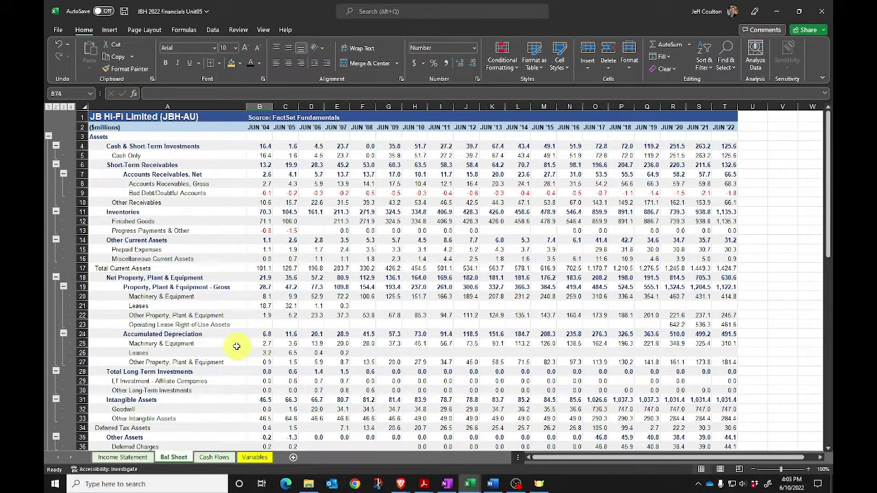
Calculate Jun '04 operating working capital in B74, excluding cash and short-term debt, with =B17-B4-(B46-B40)
scroll(237, 346, "down", 16)
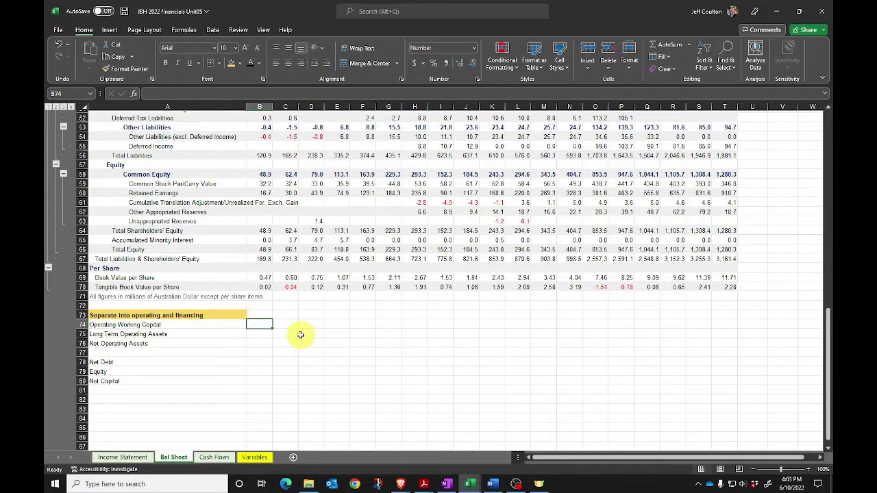
type("=")
scroll(253, 271, "up", 5)
scroll(253, 269, "up", 10)
scroll(253, 270, "up", 2)
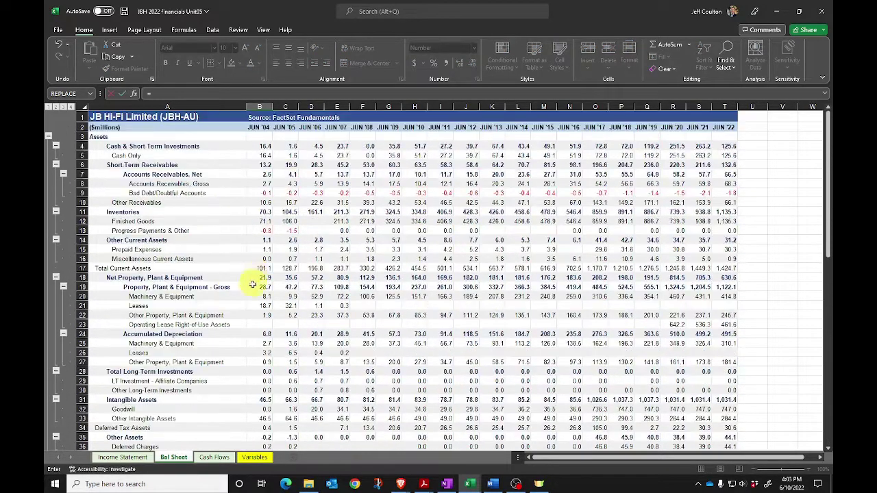
left_click(256, 269)
type("-")
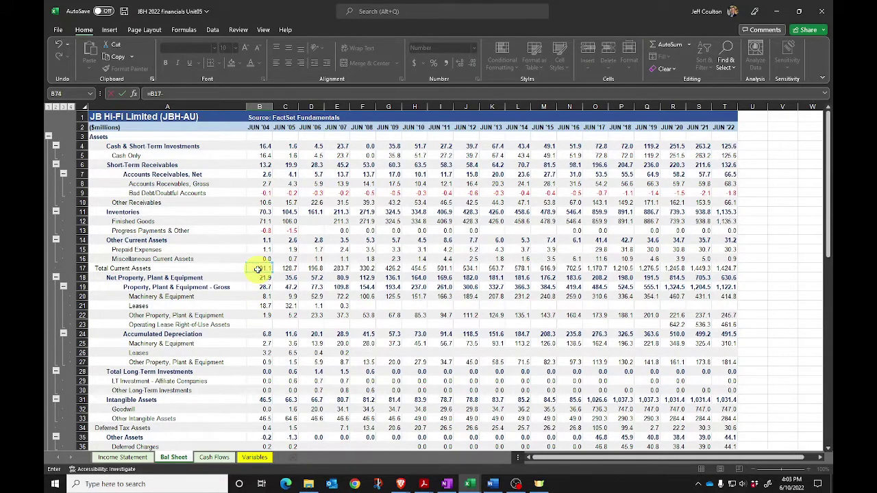
left_click(260, 146)
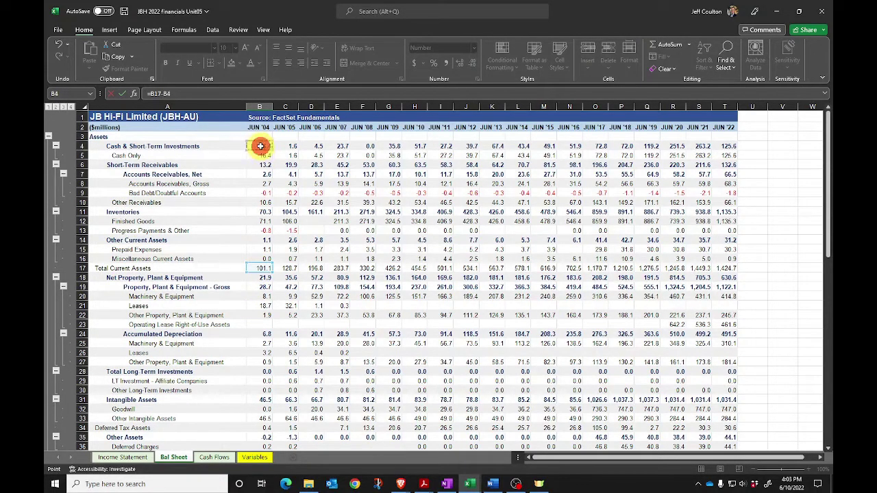
type("-(")
scroll(254, 413, "down", 2)
scroll(258, 415, "down", 5)
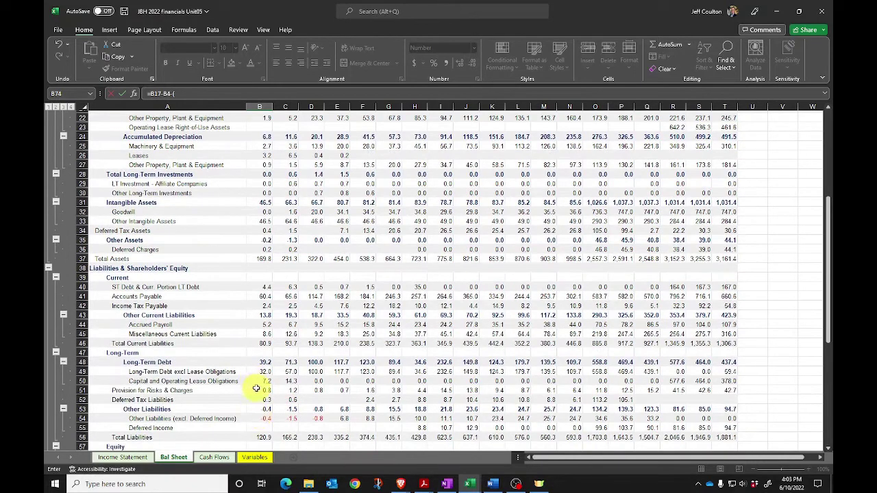
left_click(263, 344)
type("-")
left_click(262, 288)
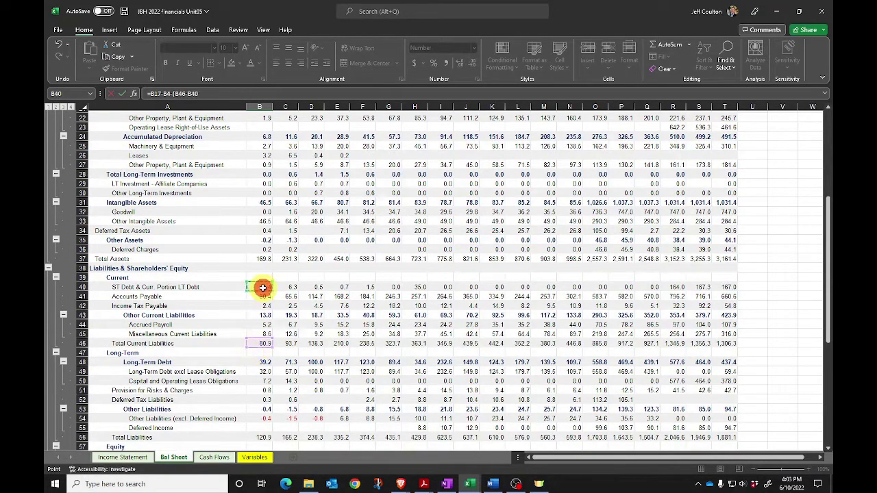
type(")")
key("Return")
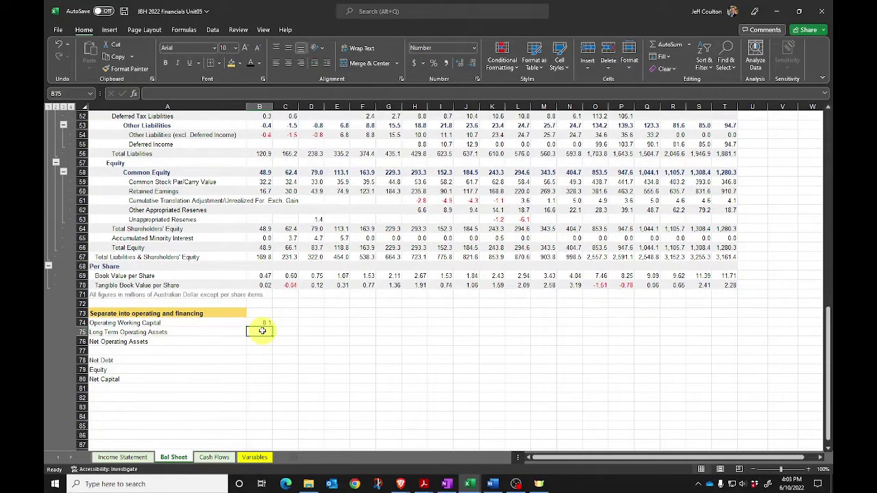
Rename the label in A75 to Net Long Term Operating Assets
left_click(127, 333)
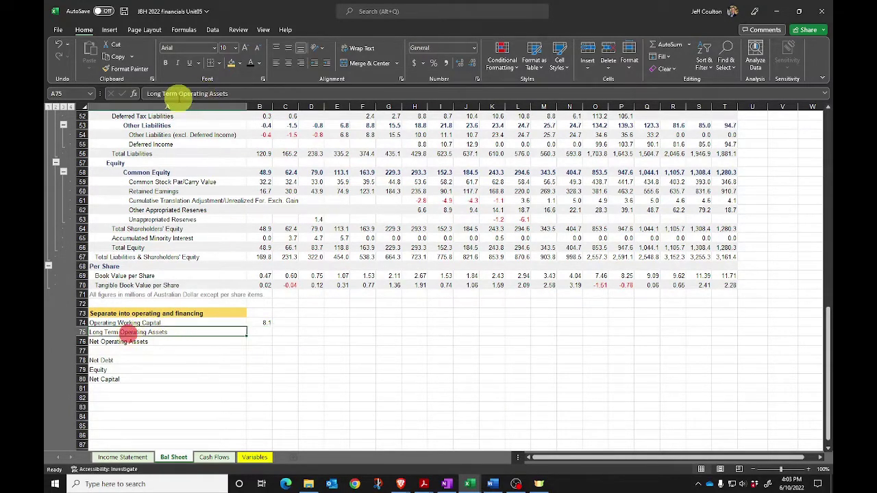
left_click(200, 95)
type("Net")
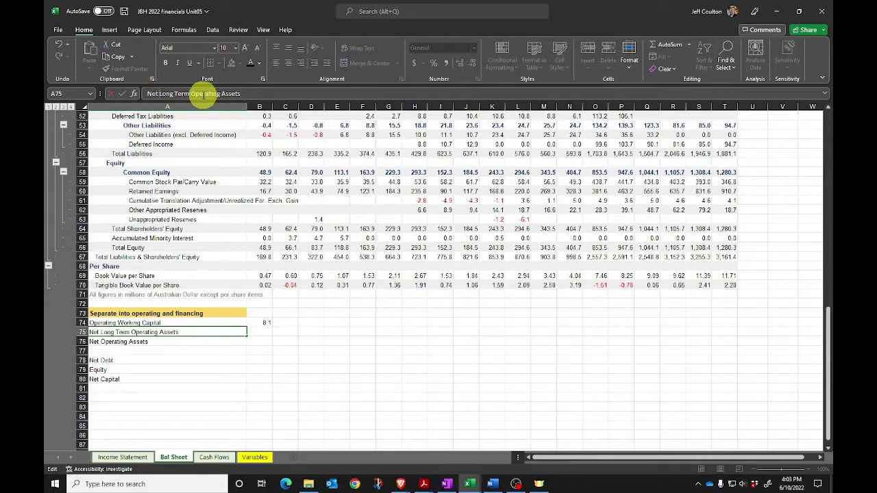
Begin the net long term operating assets formula in B75 by summing the Jun '04 non-current assets with =B18+B28+B31+B34+B35
left_click(260, 331)
type("=")
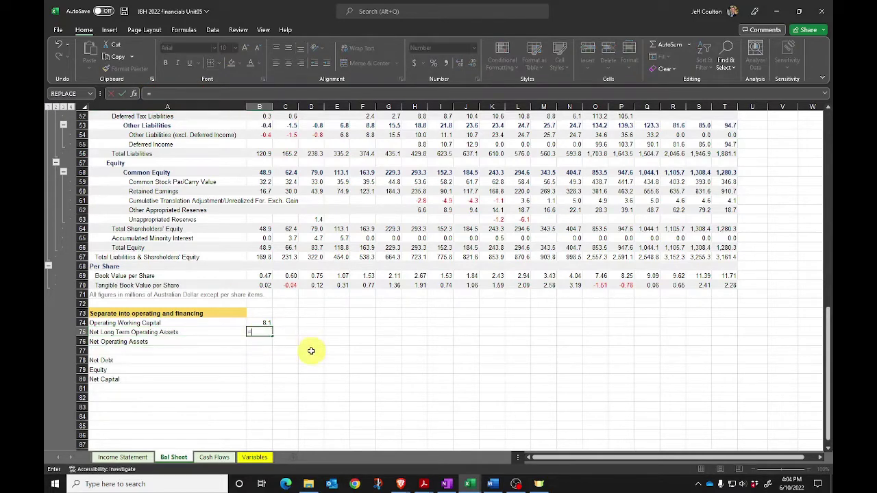
scroll(295, 329, "up", 5)
scroll(265, 322, "up", 9)
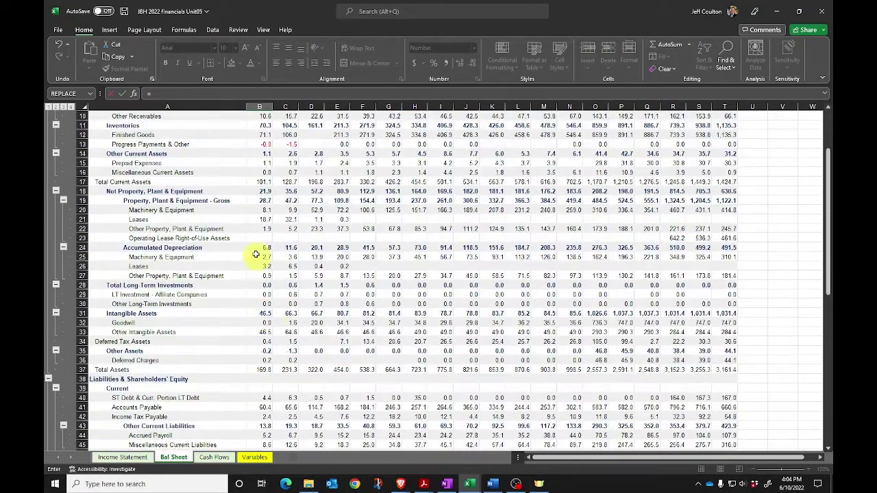
left_click(261, 191)
type("+")
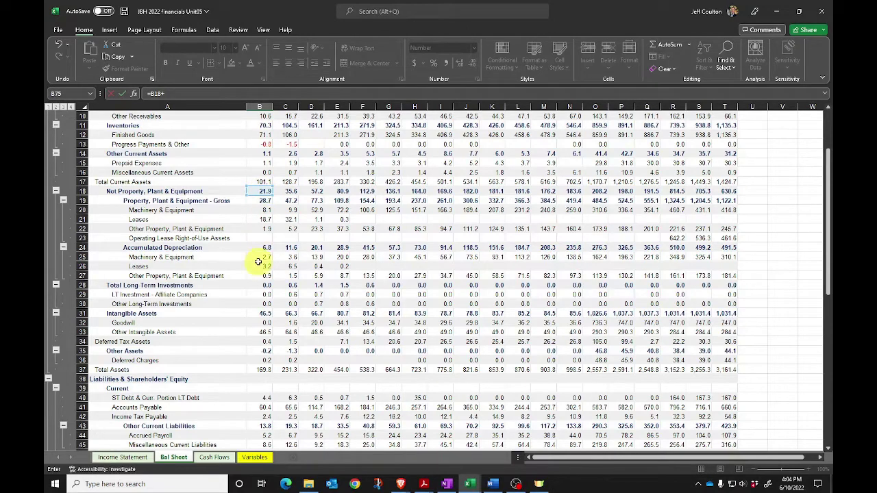
left_click(260, 285)
type("+")
left_click(261, 313)
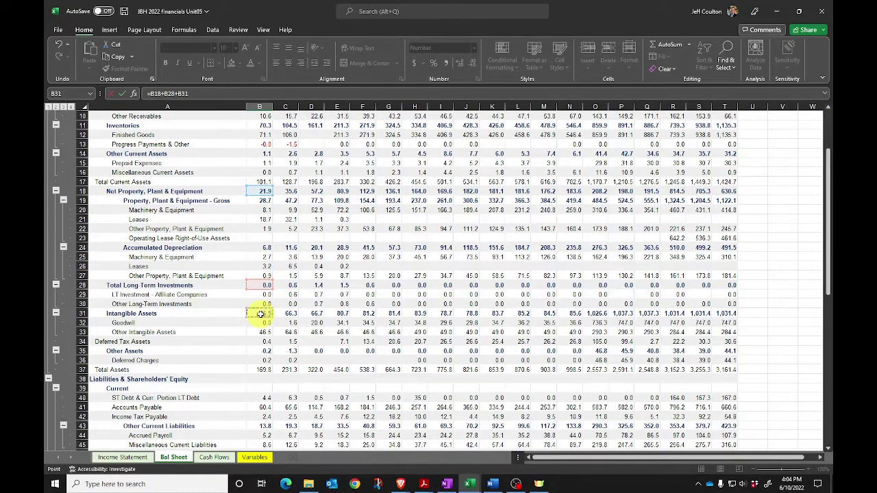
type("+")
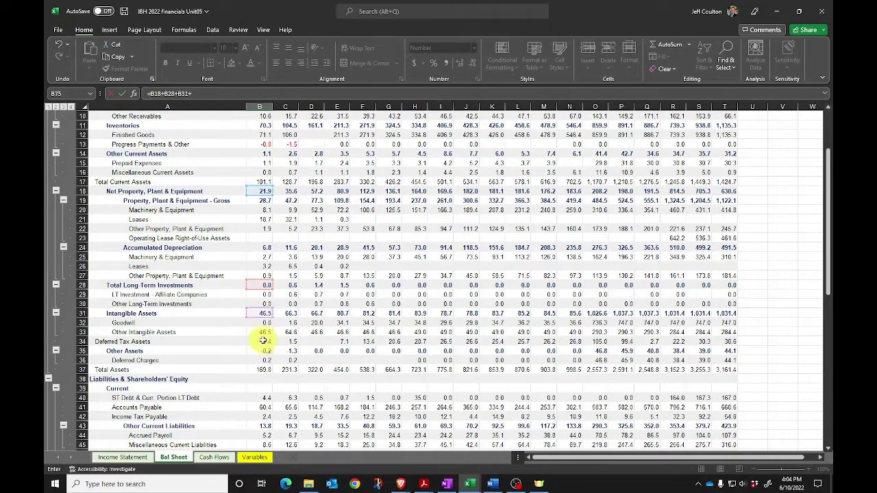
left_click(262, 341)
type("+")
left_click(261, 350)
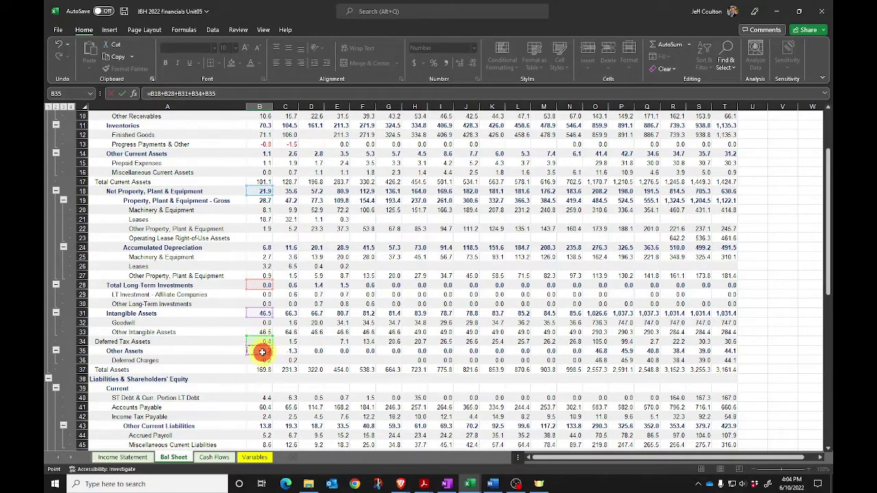
Complete the B75 formula by subtracting provisions, deferred tax liabilities and other liabilities with -B51-B52-B53
type("-")
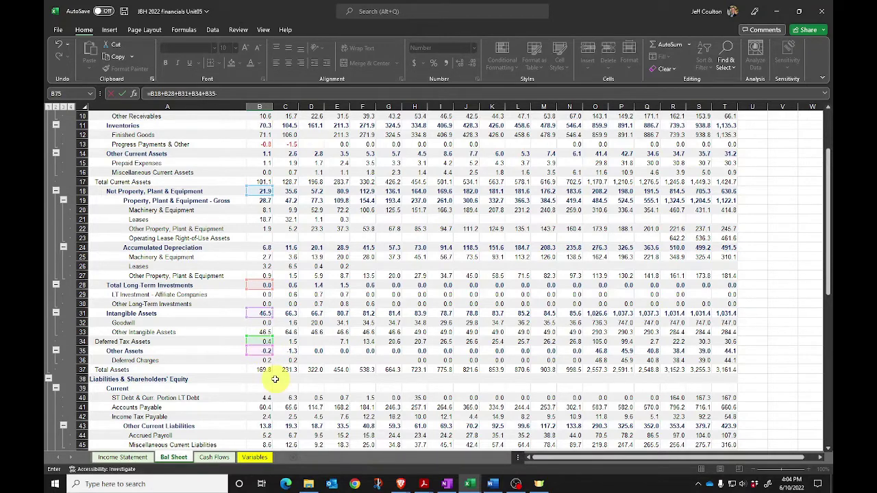
scroll(273, 376, "down", 5)
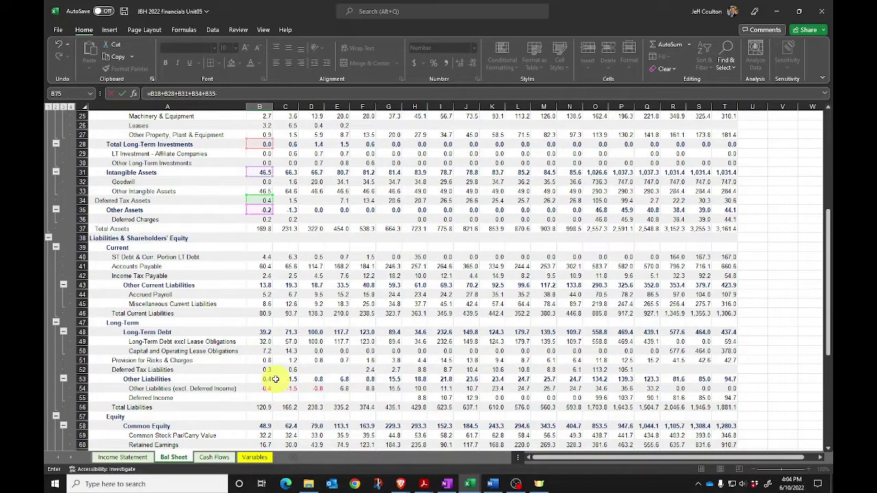
left_click(263, 362)
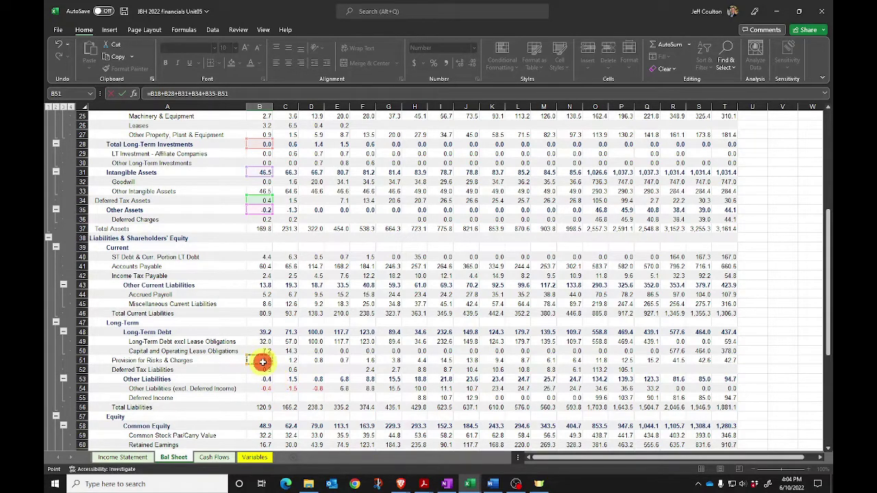
type("-")
left_click(263, 370)
type("-")
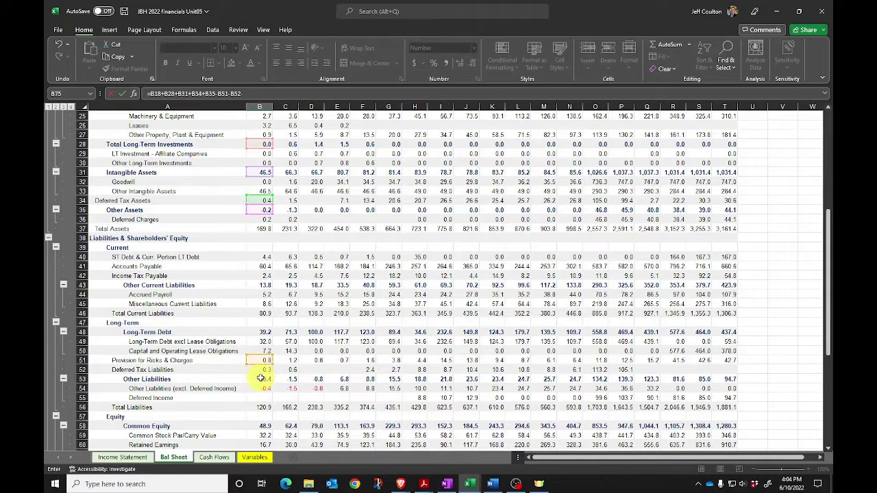
left_click(259, 379)
key("Return")
Calculate Jun '04 net operating assets in B76 as operating working capital plus net long term operating assets with =B74+B75
left_click(261, 351)
left_click(257, 360)
type("=")
key("Up")
key("Up")
type("+")
key("Up")
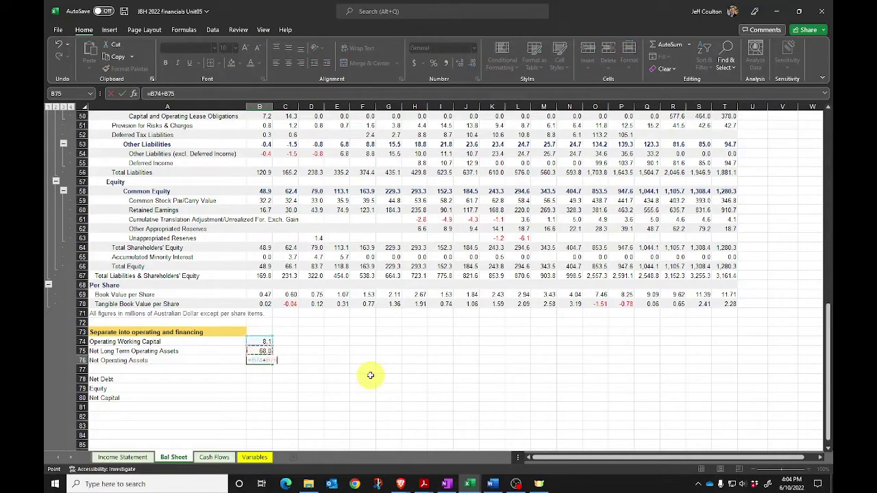
key("Return")
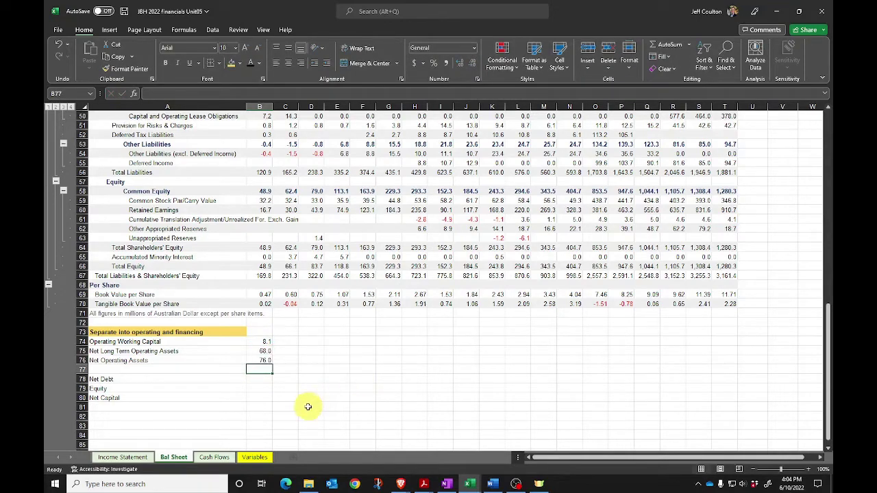
Calculate Jun '04 net debt in B78 as short-term debt plus long-term debt less cash with =B40+B48-B4
left_click(259, 379)
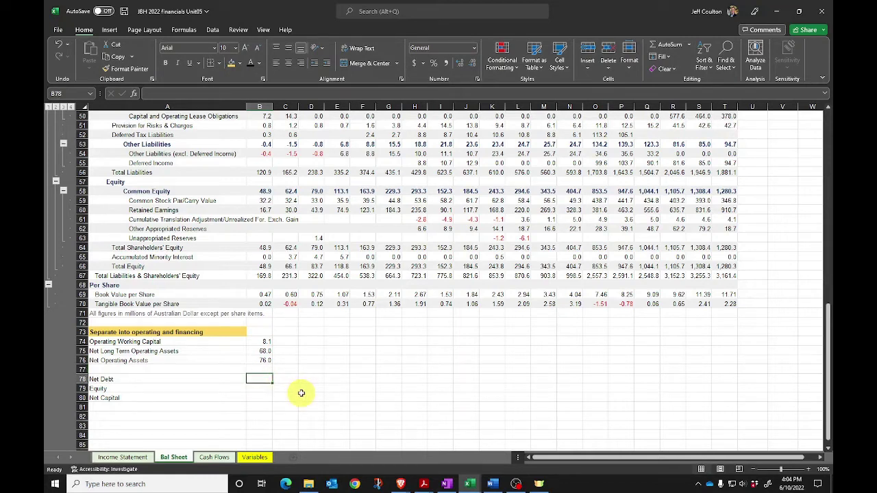
type("=")
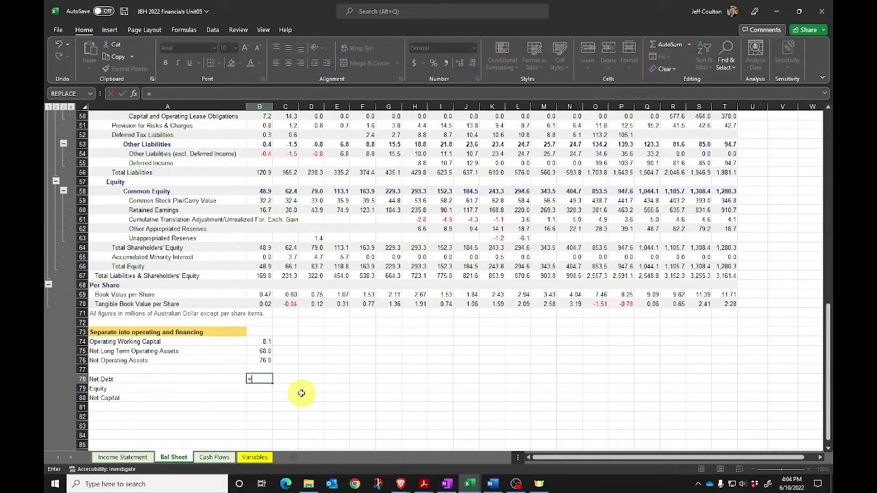
scroll(304, 393, "up", 3)
scroll(294, 389, "up", 3)
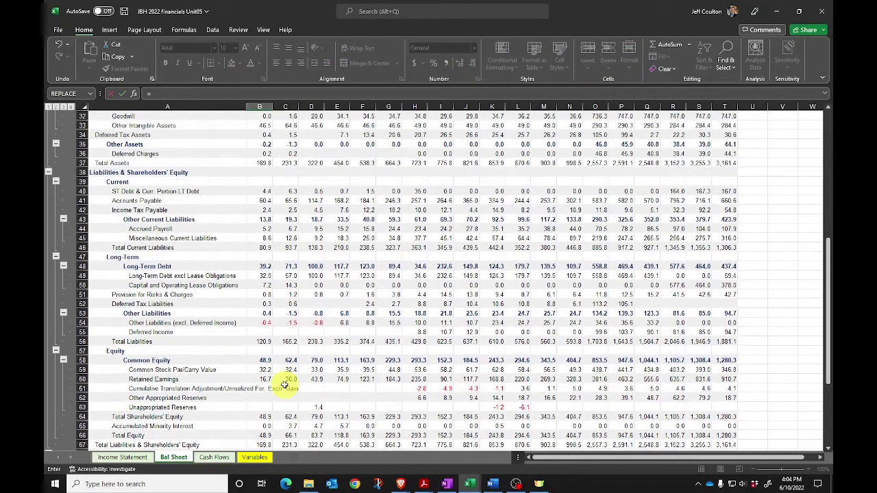
left_click(261, 191)
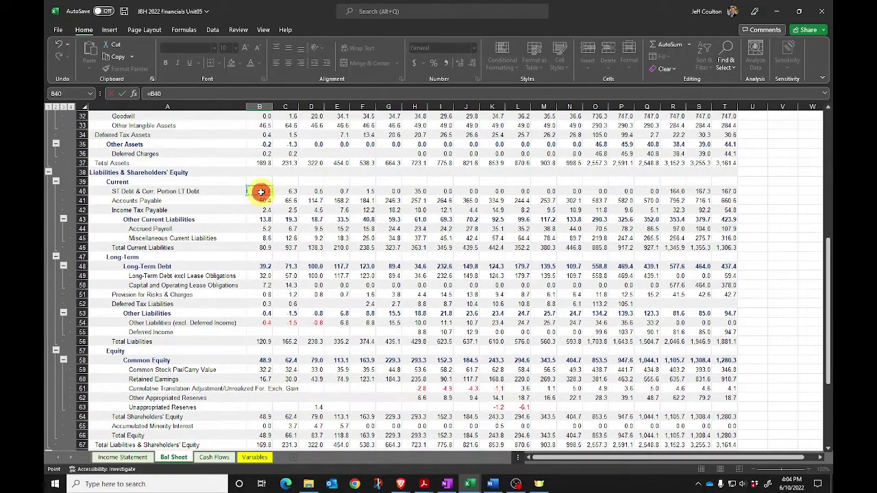
type("+")
left_click(265, 267)
type("-")
scroll(272, 295, "up", 7)
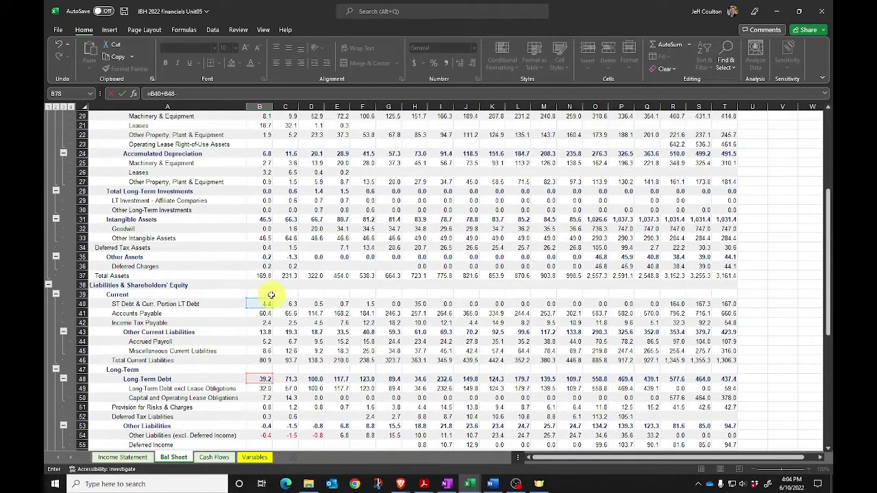
scroll(267, 281, "up", 1)
left_click(260, 145)
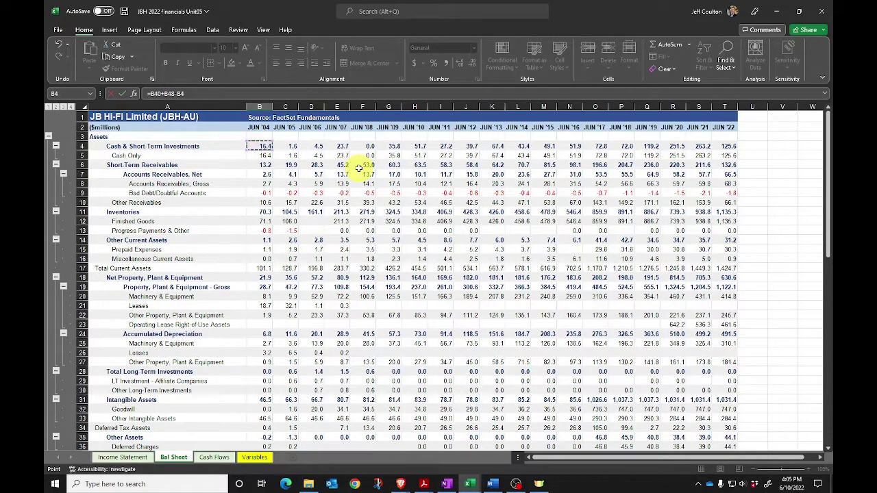
key("Return")
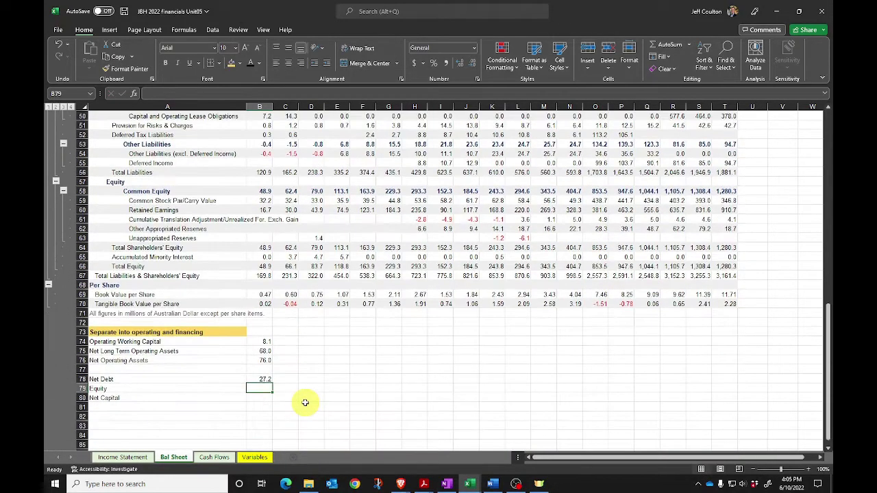
Link the Jun '04 Equity cell B79 to Total Equity with =B66
type("=")
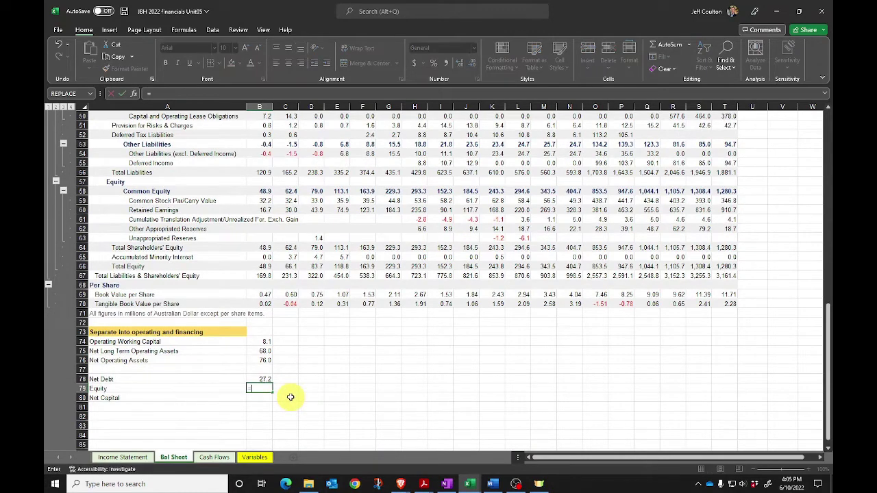
left_click(259, 266)
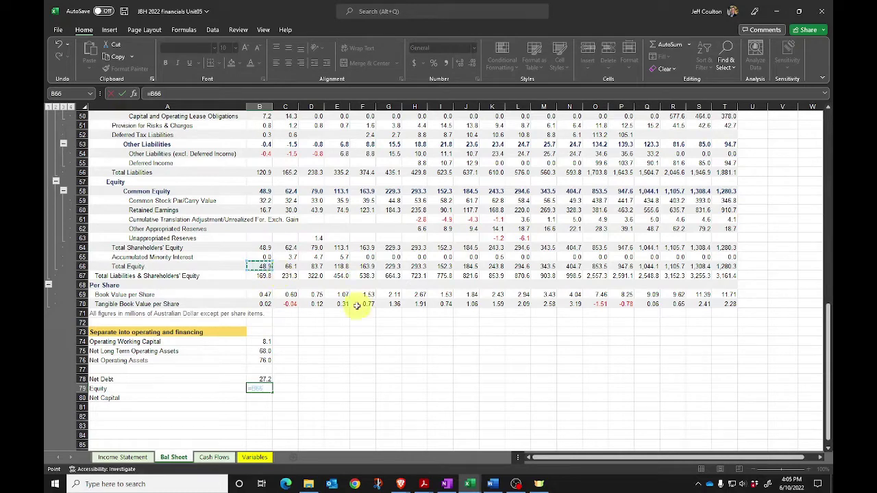
key("Return")
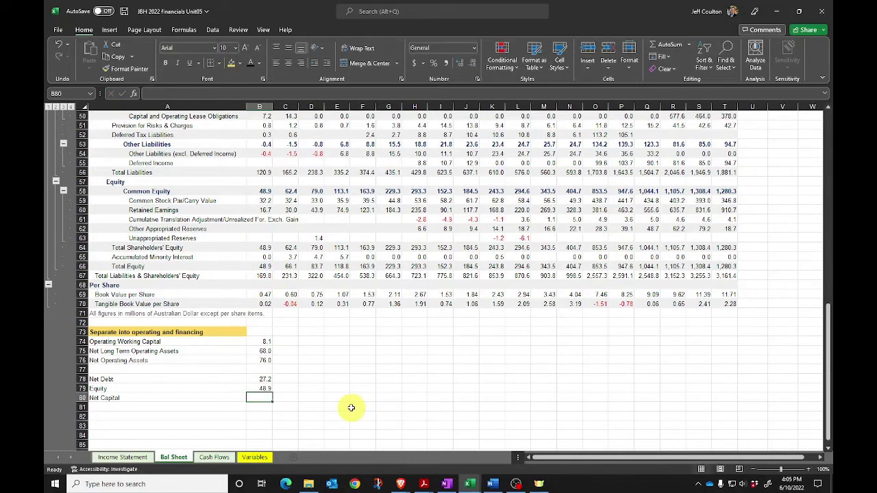
Calculate Jun '04 net capital in B80 as net debt plus equity with =B78+B79
type("=")
key("Up")
key("Up")
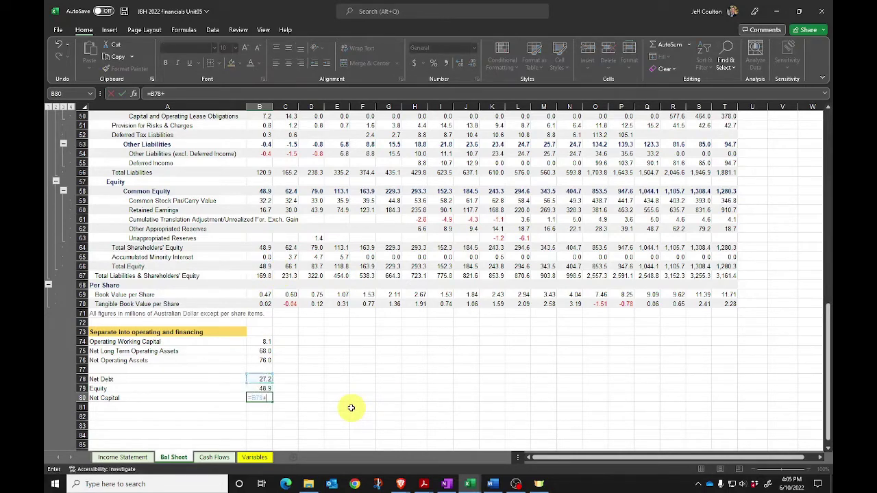
type("+")
key("Up")
key("Return")
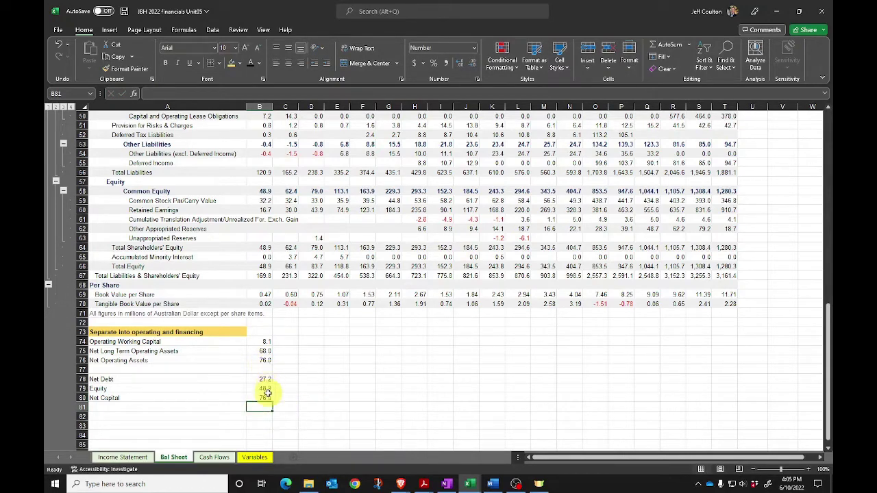
Fill the operating and financing formulas in B74:B80 across to column T for all years through Jun '22
left_click_drag(263, 342, 733, 403)
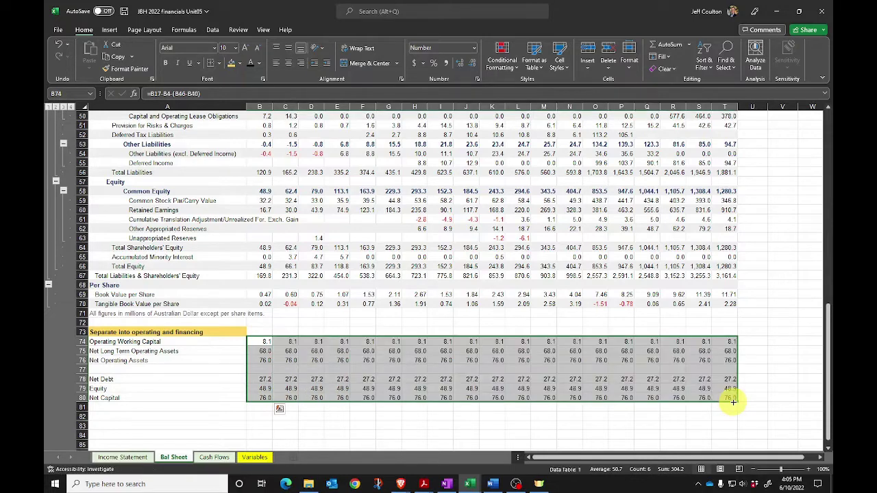
left_click(121, 360)
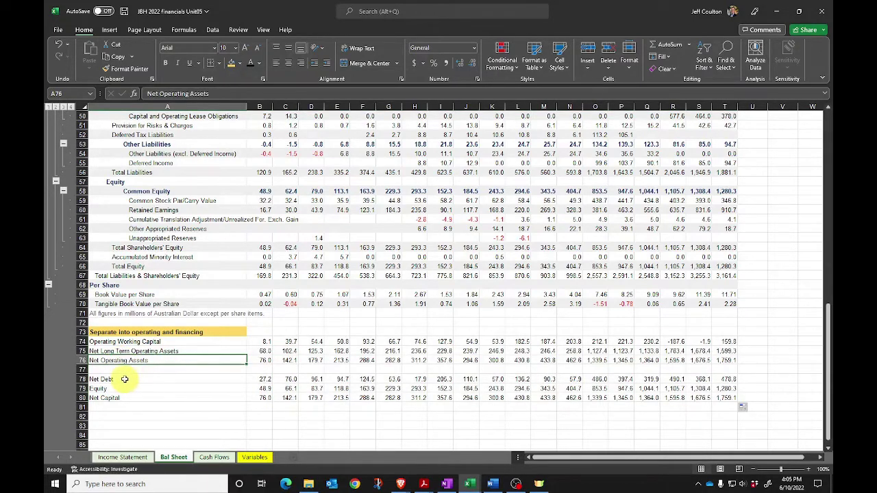
left_click(136, 400)
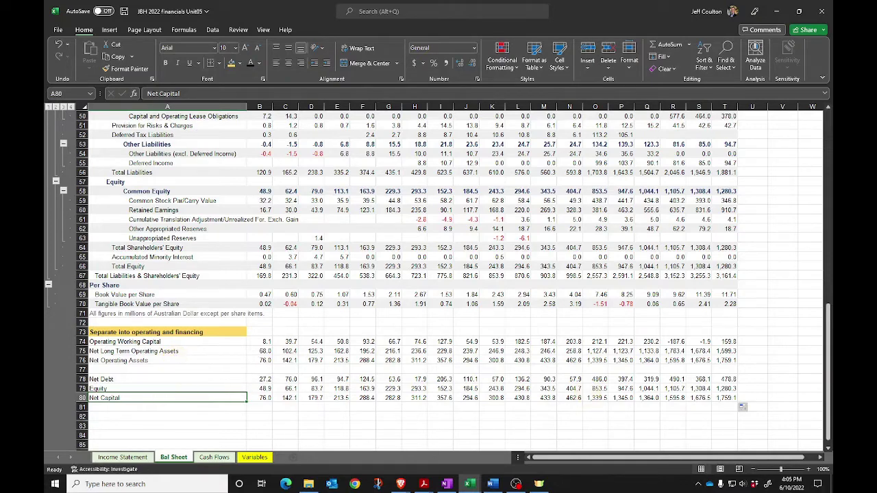
left_click(516, 484)
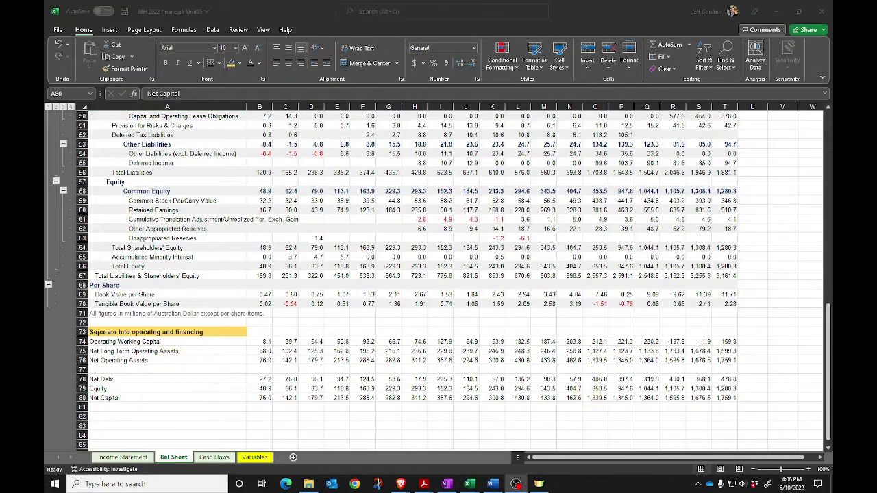
On the Variables sheet, link Jun '04 Sales in B2 to the income statement with ='Income Statement'!B3
left_click(255, 458)
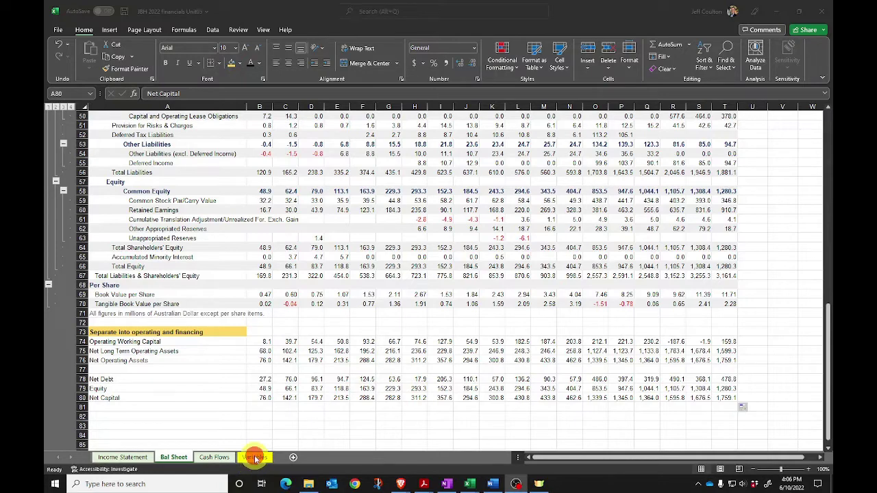
left_click(255, 458)
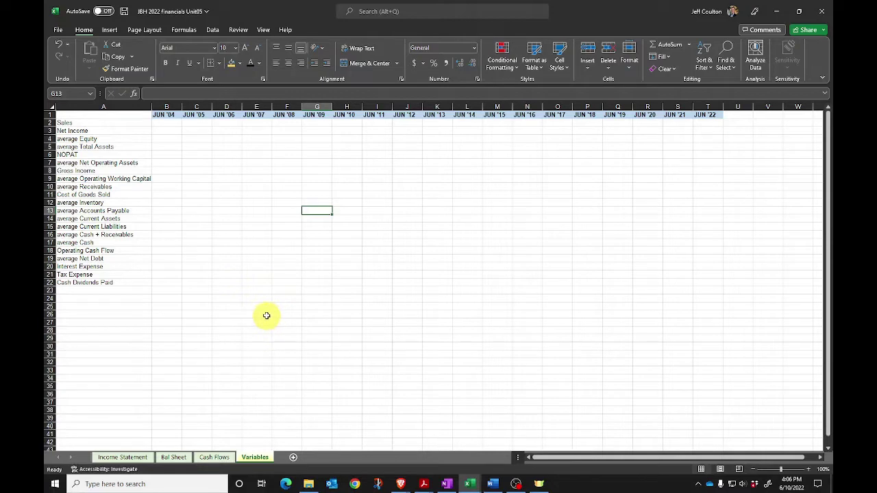
left_click(165, 123)
type("=")
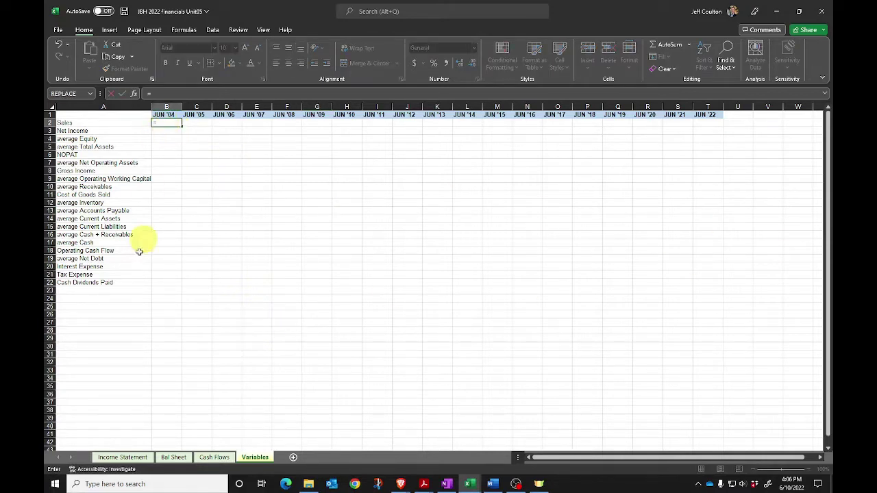
left_click(131, 459)
scroll(287, 255, "up", 15)
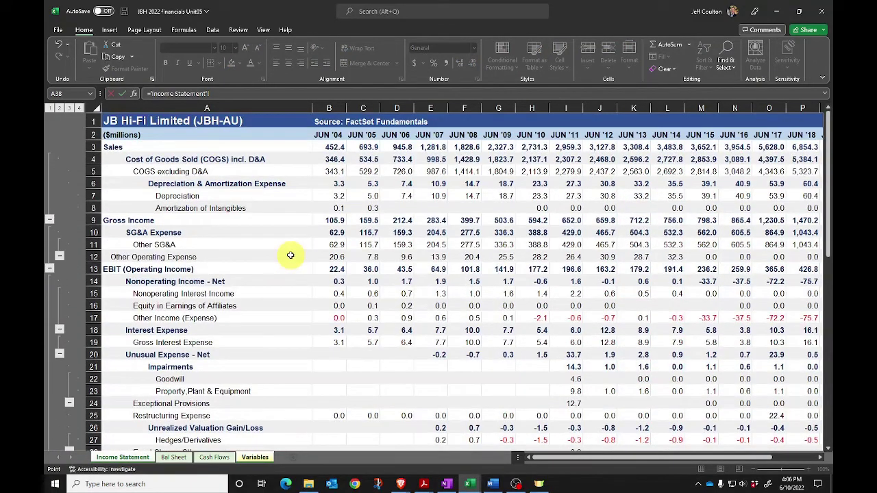
left_click(329, 147)
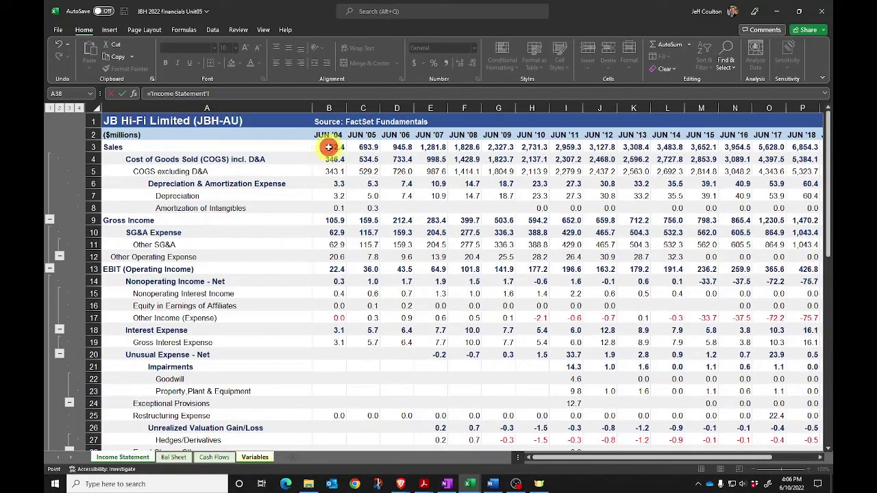
key("Return")
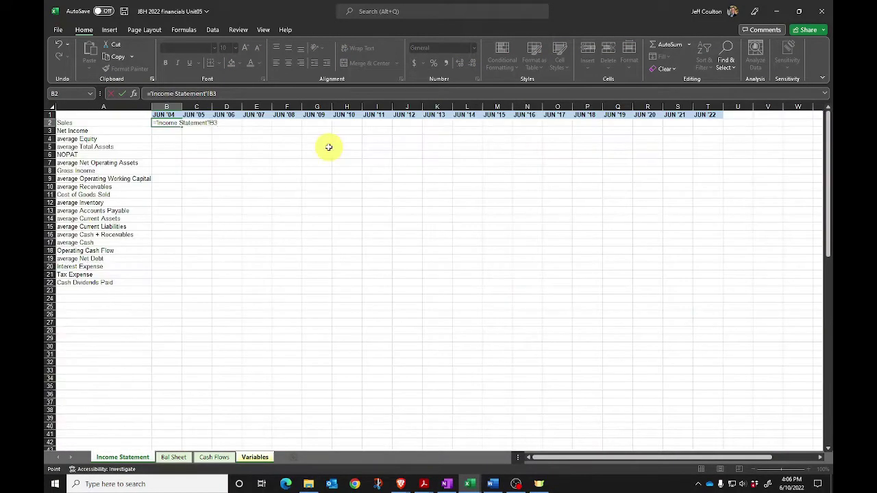
Link Jun '04 Net Income in B3 to the income statement with ='Income Statement'!B35
left_click(165, 129)
type("=")
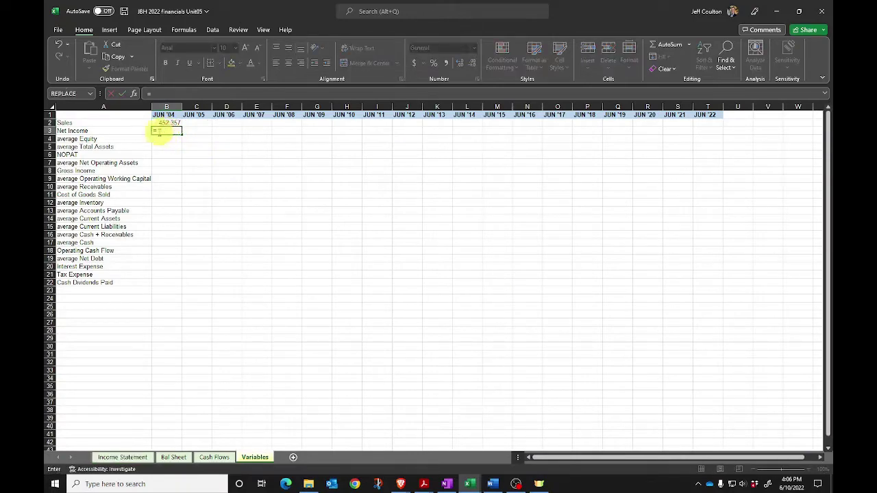
left_click(120, 457)
scroll(176, 388, "down", 6)
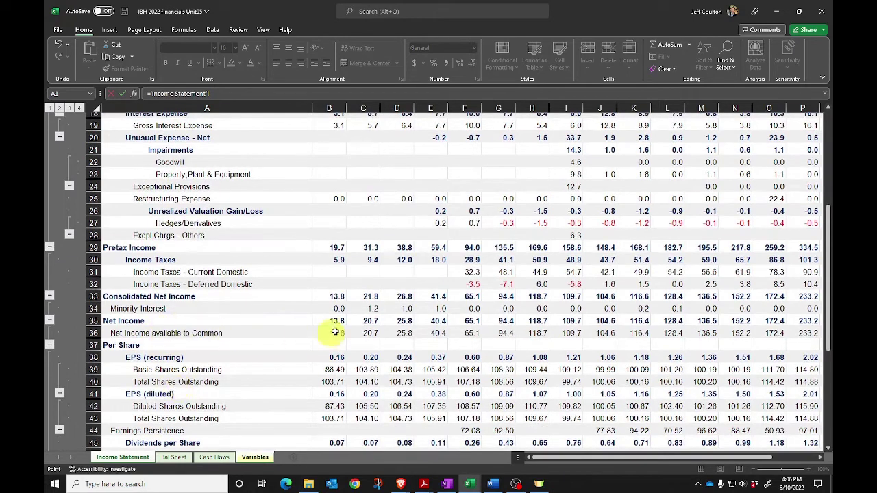
left_click(332, 321)
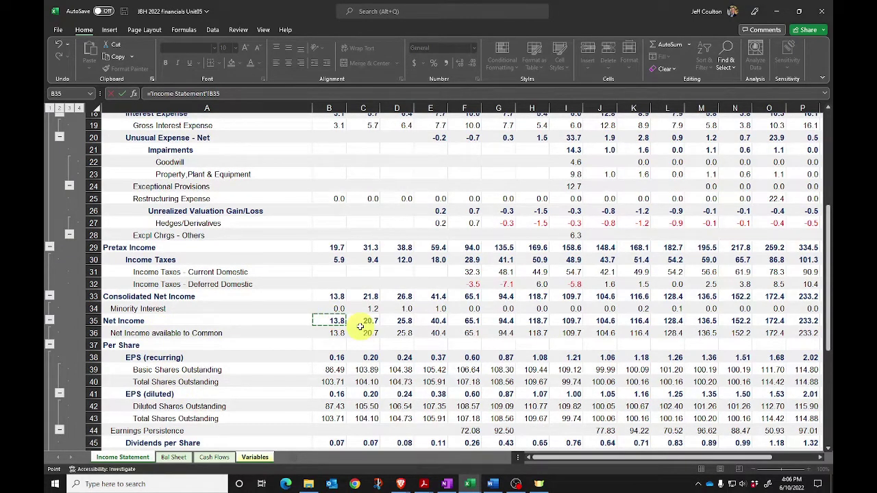
key("Return")
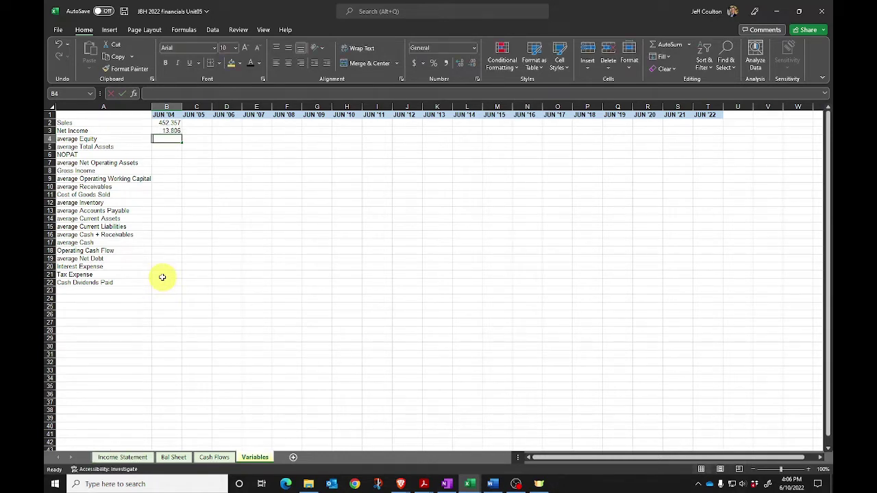
Calculate Jun '05 average equity in C4 from the Total Equity of Jun '04 and Jun '05 with =('Bal Sheet'!B66+'Bal Sheet'!C66)*0.5
type("=")
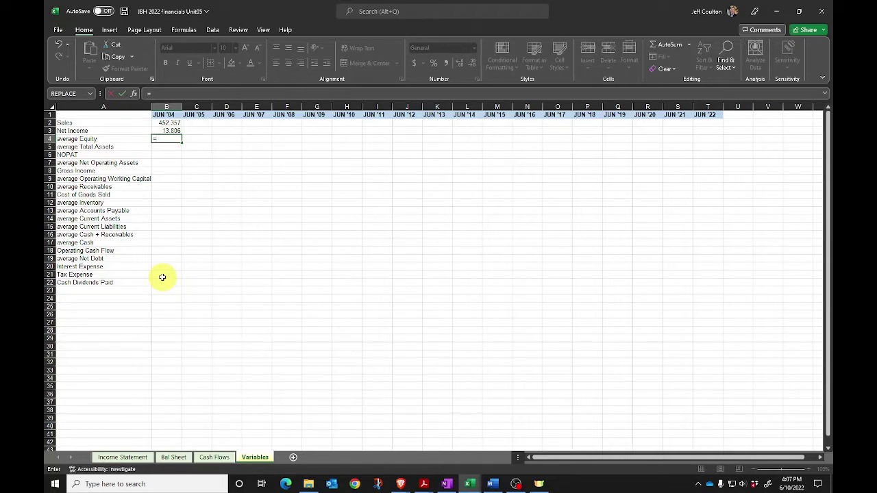
key("BackSpace")
key("Tab")
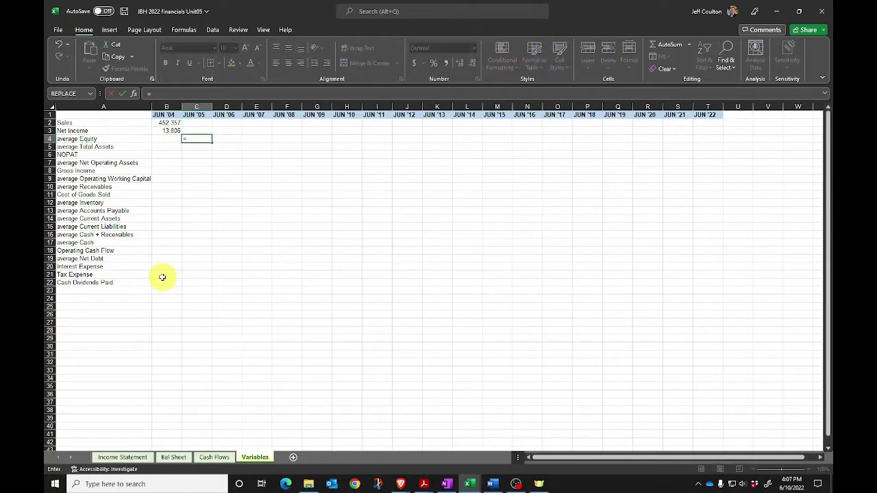
type("=(")
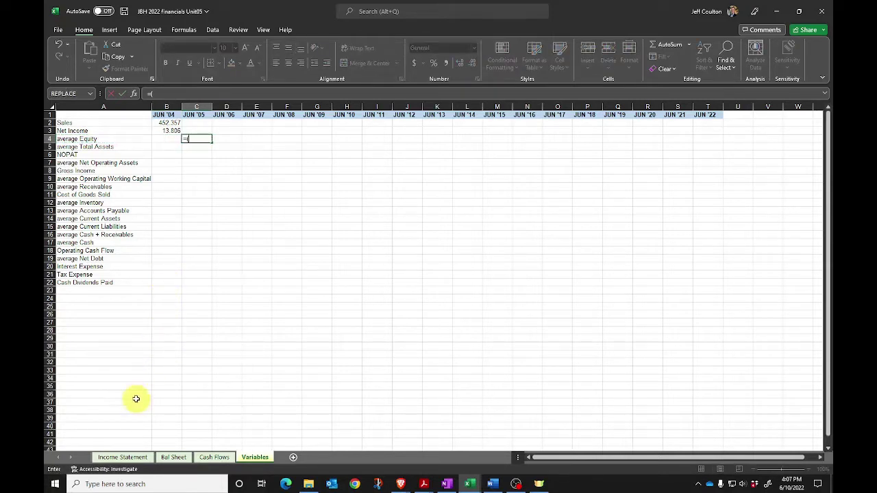
left_click(174, 457)
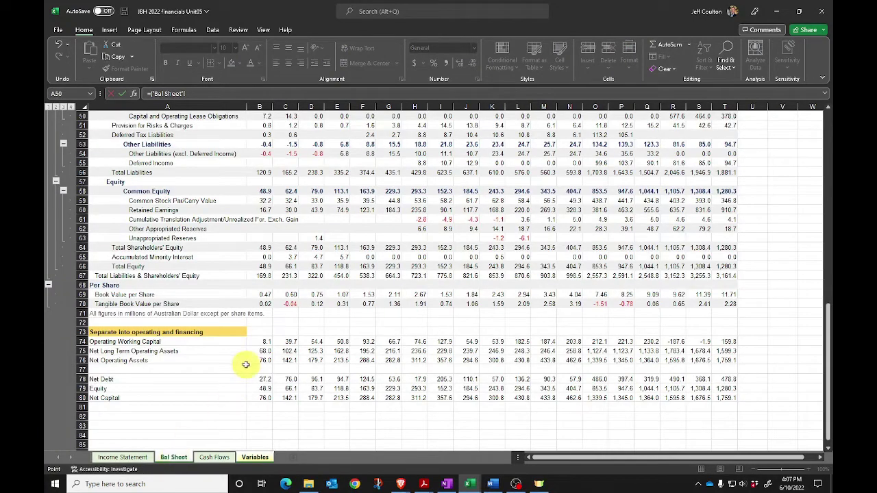
left_click(264, 266)
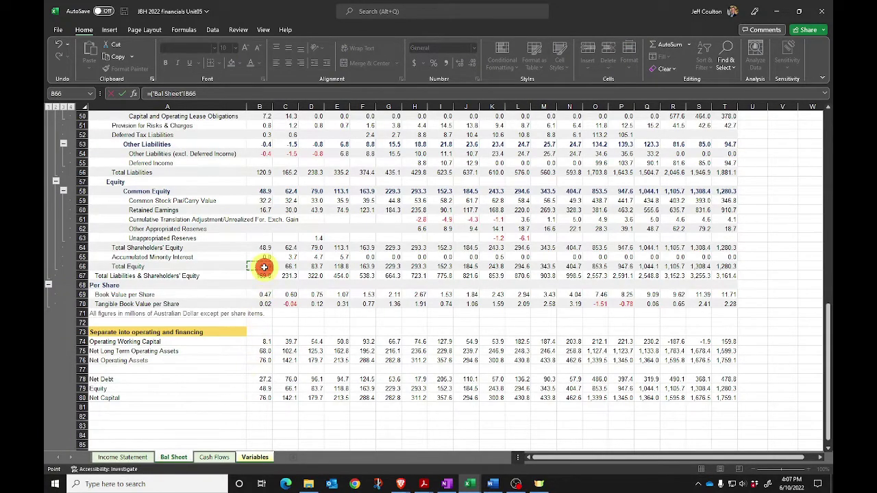
type("+")
left_click(285, 266)
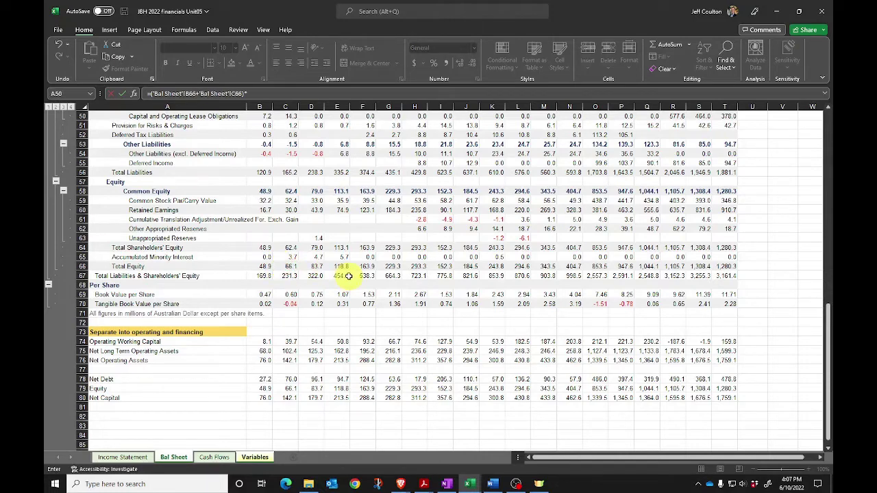
type(")*0.5")
key("Return")
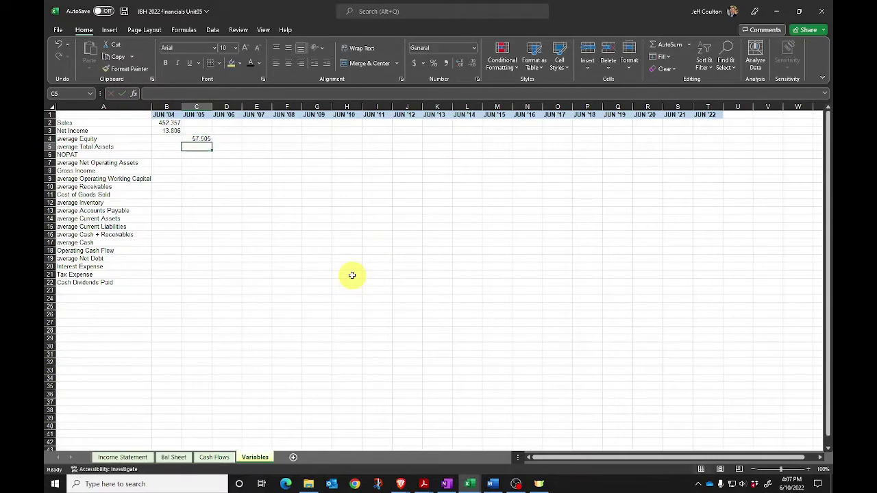
Copy the Jun '04 Sales and Net Income links in B2:B3 to Jun '05 in C2:C3
key("Up")
key("Left")
key("Up")
key("Up")
key("shift+Down")
key("ctrl+c")
key("ctrl+v")
key("Right")
key("ctrl+v")
key("Left")
key("Down")
key("Down")
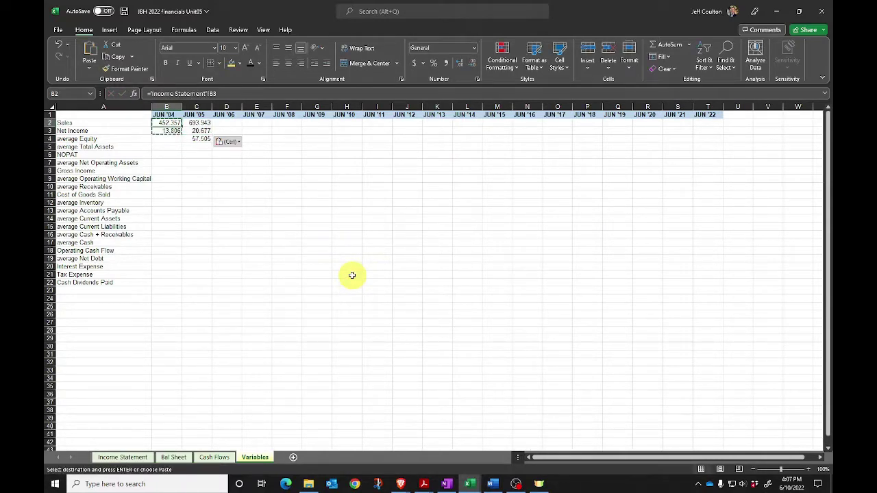
Calculate Jun '05 average Total Assets in C5 from the Jun '04 and Jun '05 balances with =('Bal Sheet'!B37+'Bal Sheet'!C37)*0.5
key("Right")
key("Down")
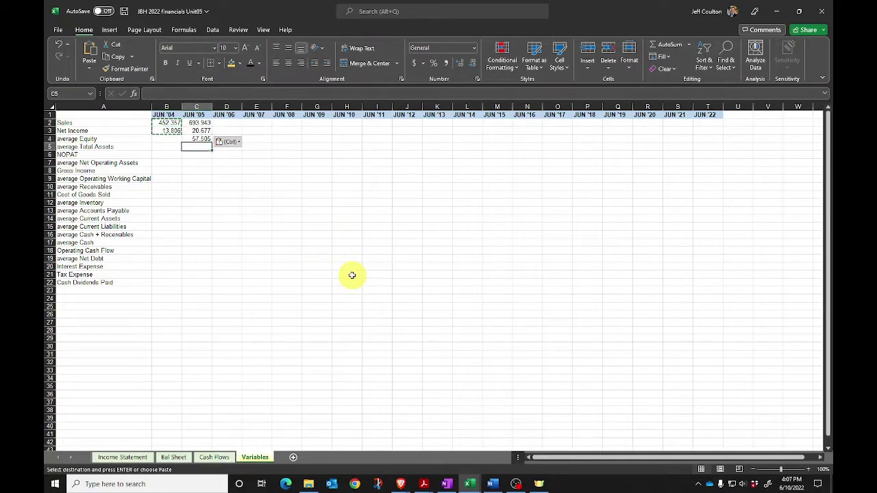
type("=(")
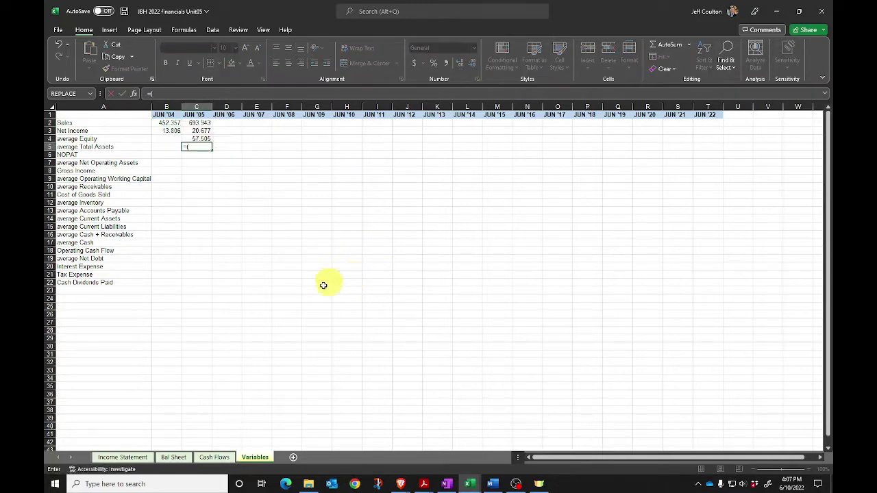
left_click(173, 457)
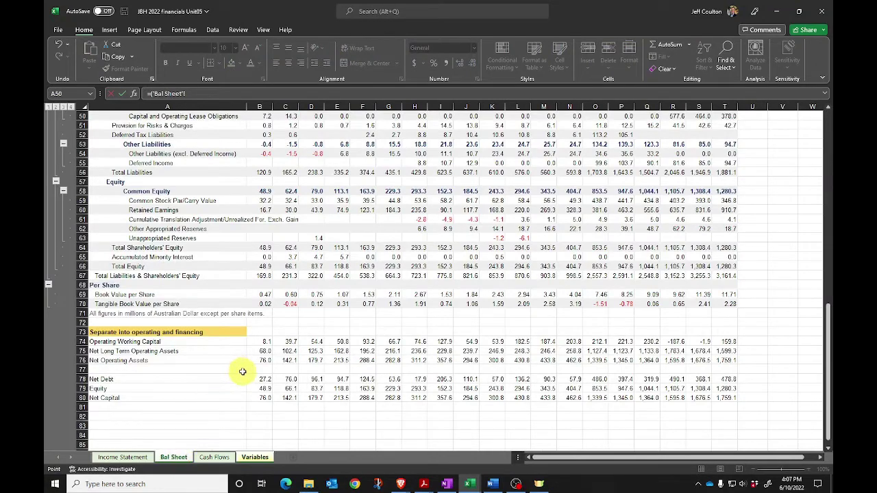
scroll(247, 363, "up", 2)
scroll(255, 354, "up", 3)
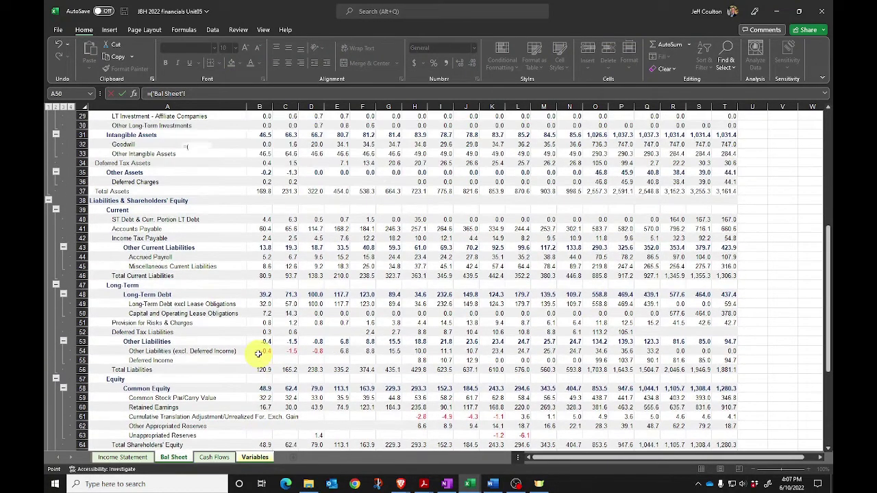
scroll(258, 354, "up", 2)
left_click(258, 247)
type("+")
left_click(287, 248)
type(")")
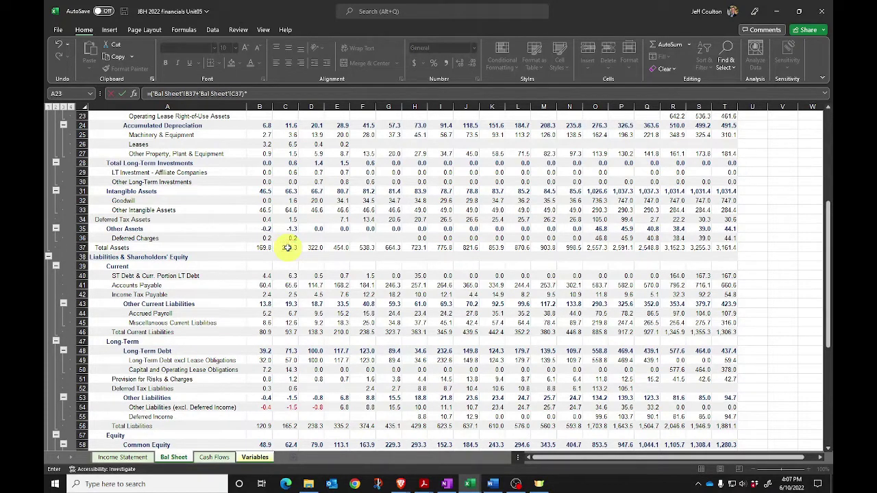
type("*0.5")
key("Return")
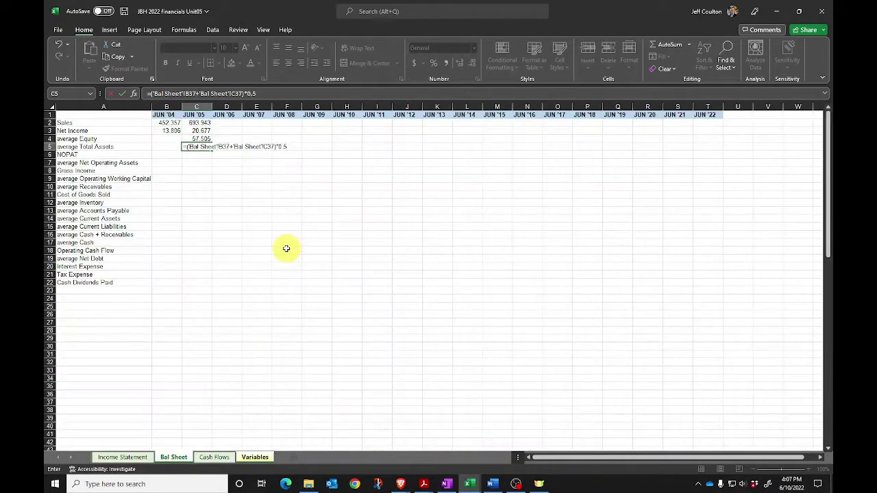
Link Jun '05 NOPAT in C6 to Net Operating Profit after tax on the income statement with ='Income Statement'!C58
type("=")
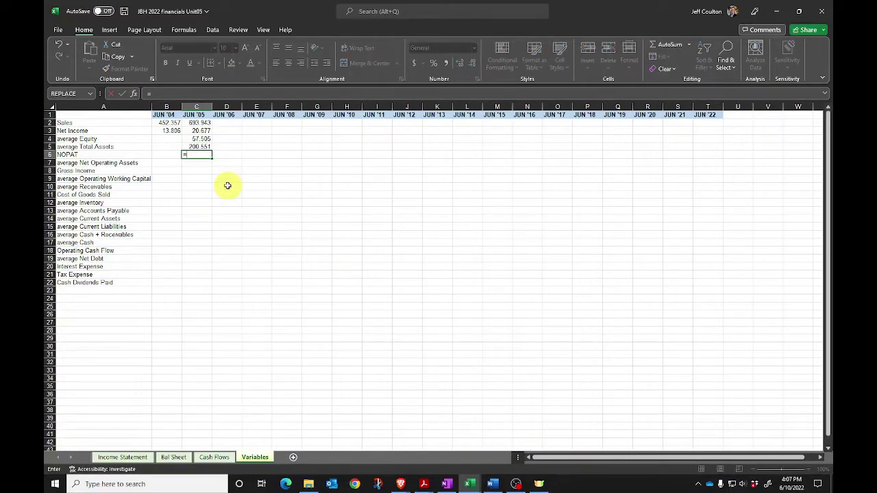
left_click(121, 457)
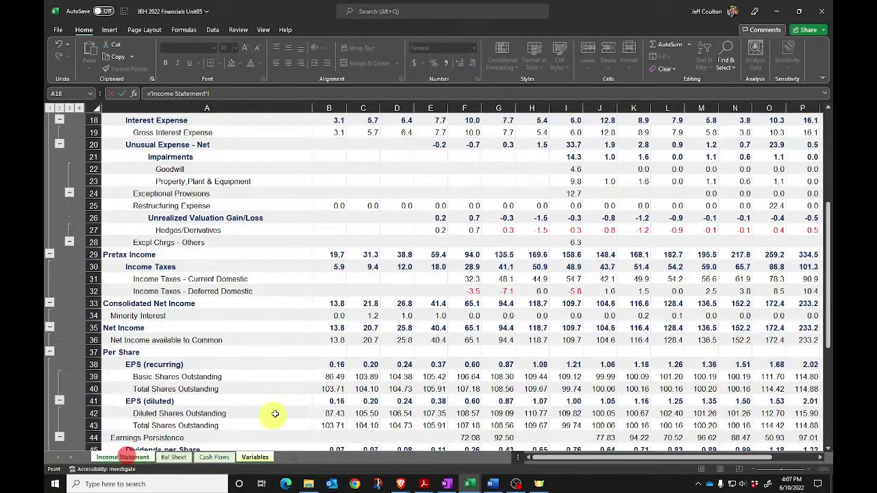
scroll(281, 408, "down", 2)
scroll(281, 409, "down", 3)
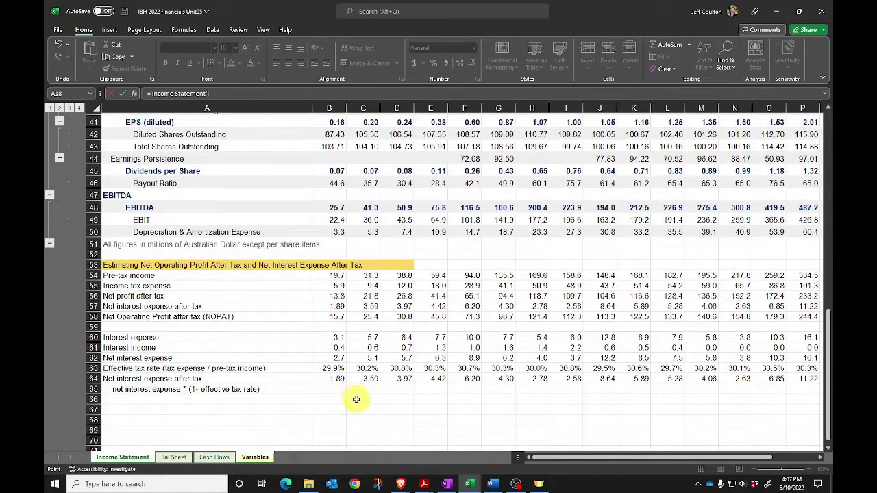
left_click(359, 316)
key("Return")
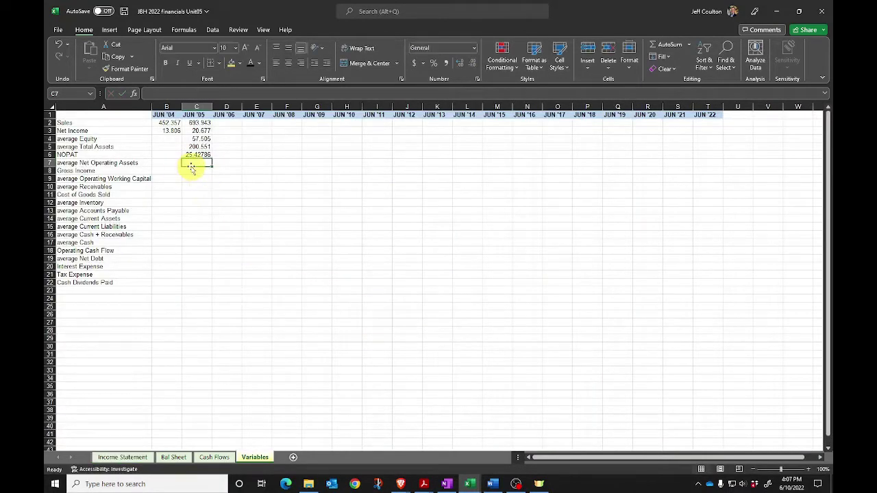
Calculate Jun '05 average Net Operating Assets in C7 with =('Bal Sheet'!B76+'Bal Sheet'!C76)*0.5
type("=(")
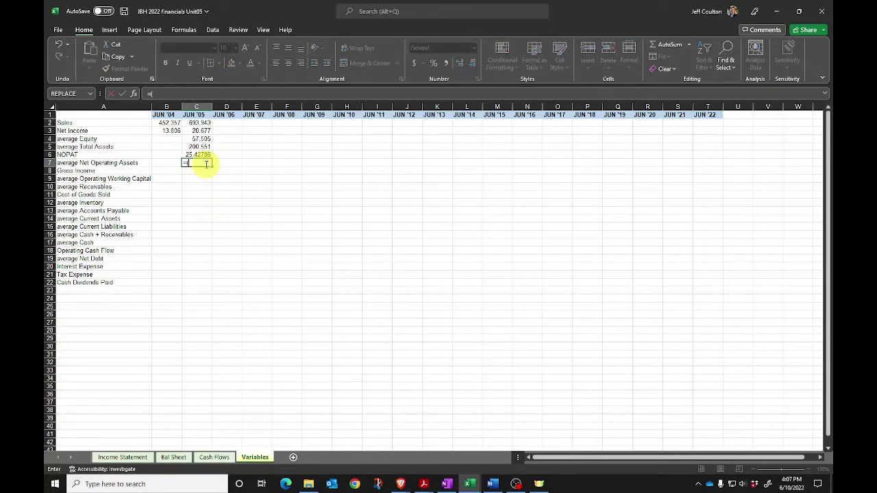
left_click(174, 457)
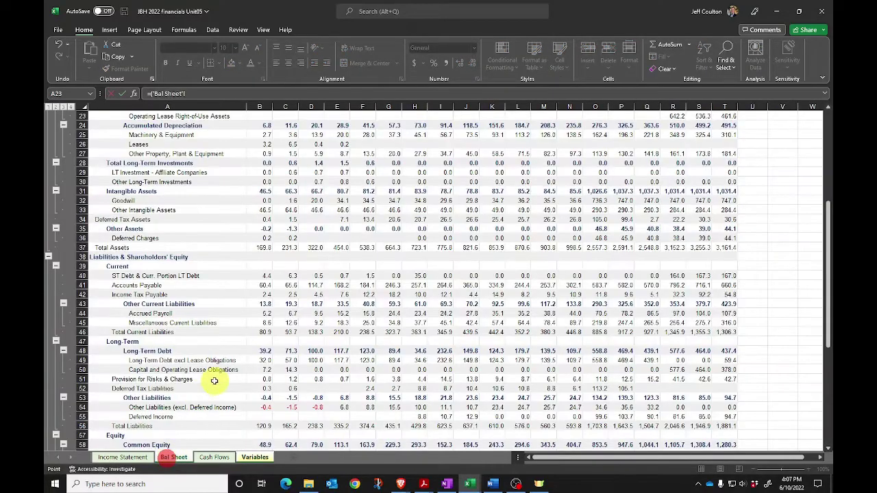
scroll(210, 382, "down", 9)
left_click(264, 360)
type("+")
left_click(287, 360)
type(")*0.5")
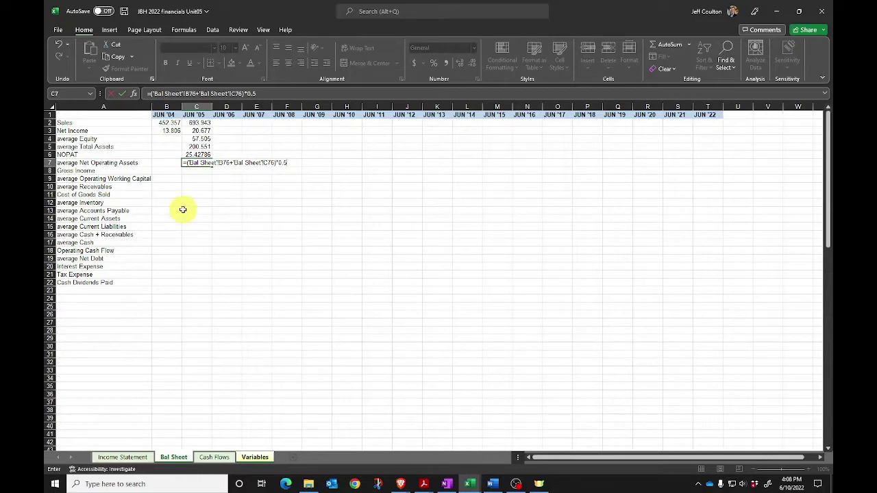
key("Return")
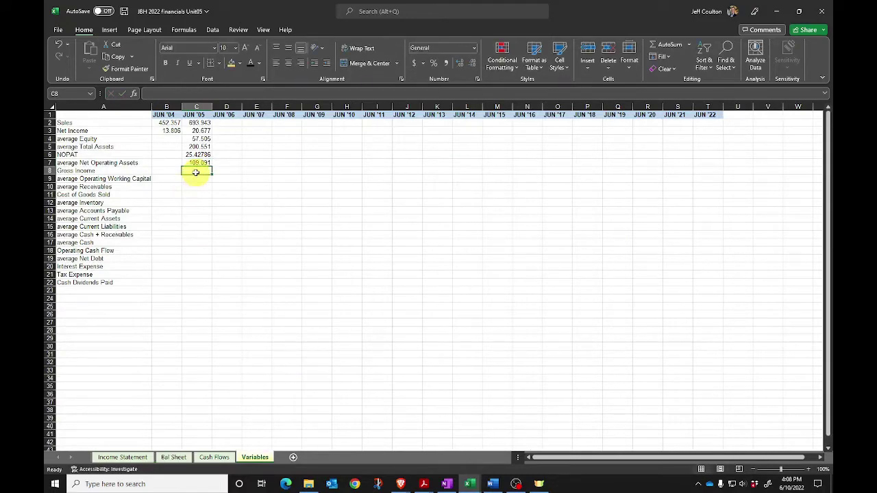
Link Jun '05 Gross Income in C8 to the income statement with ='Income Statement'!C9
type("=")
left_click(110, 457)
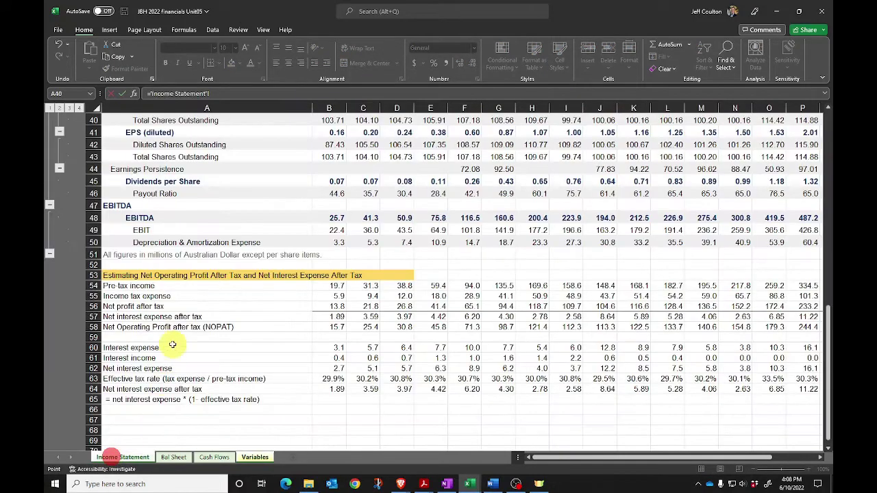
scroll(294, 340, "up", 12)
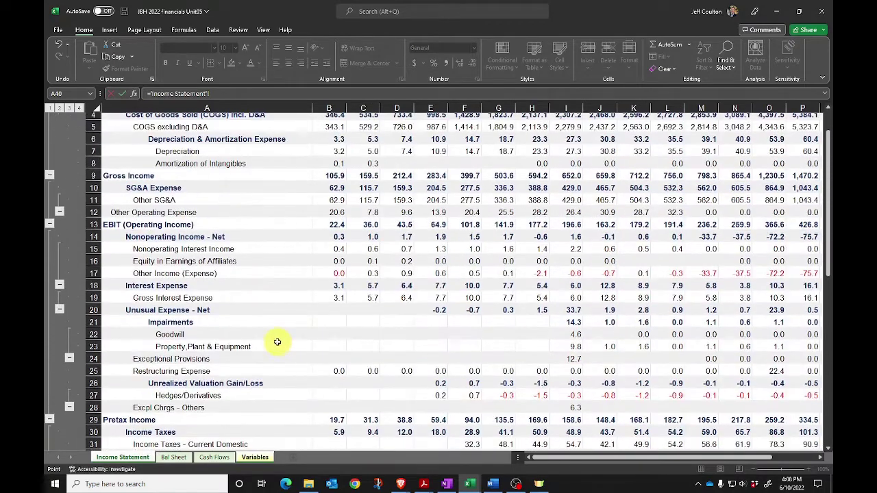
scroll(278, 343, "up", 1)
left_click(366, 221)
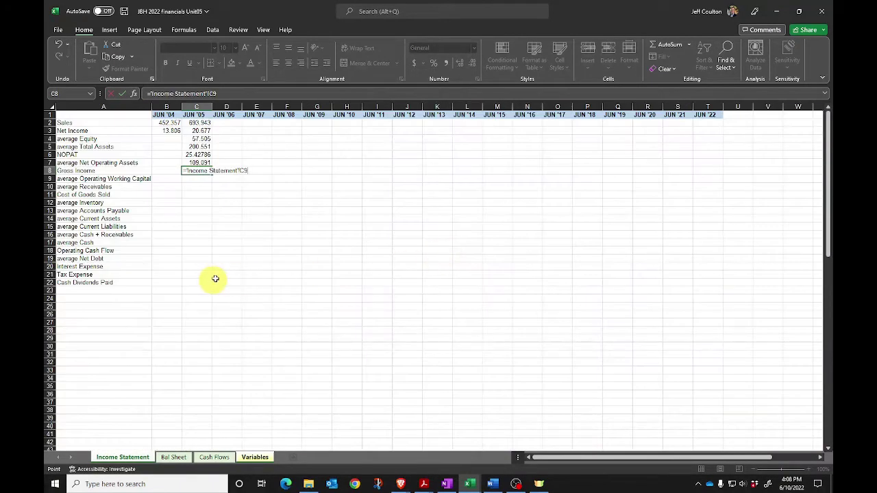
key("Return")
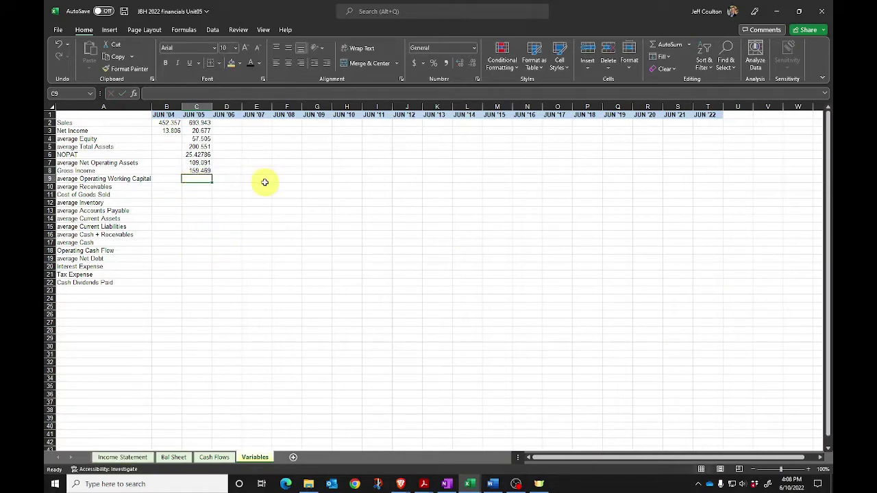
Calculate Jun '05 average Operating Working Capital in C9 with =('Bal Sheet'!B74+'Bal Sheet'!C74)*0.5
type("=(")
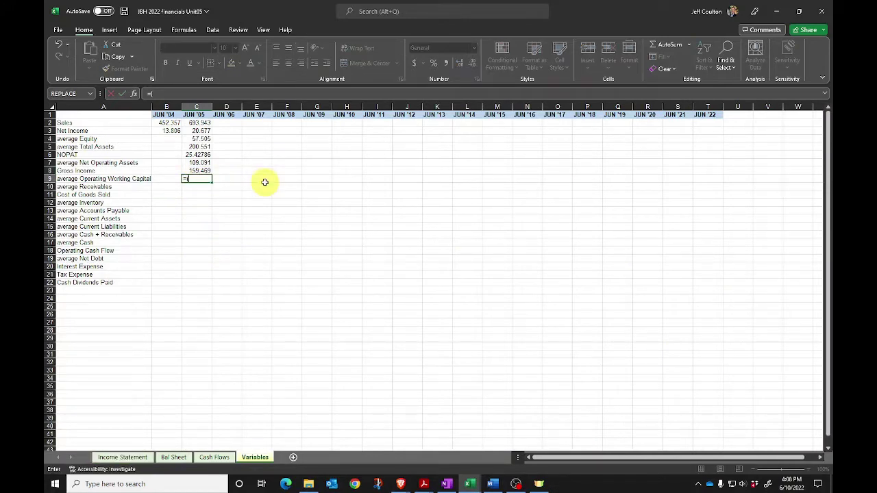
left_click(174, 457)
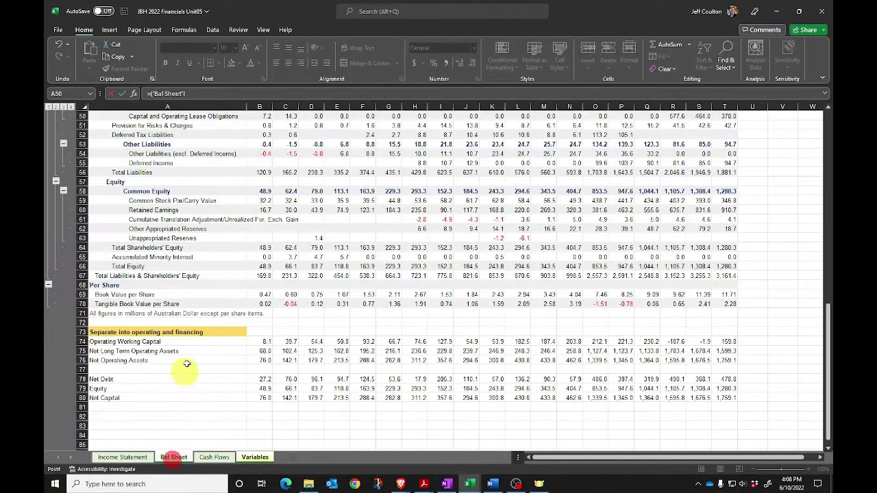
left_click(265, 341)
type("+")
left_click(288, 340)
type(")*0.5")
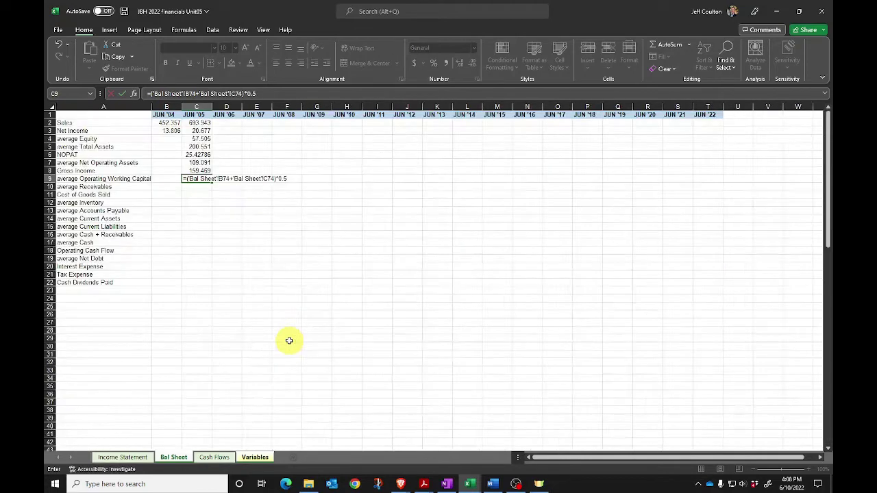
key("Return")
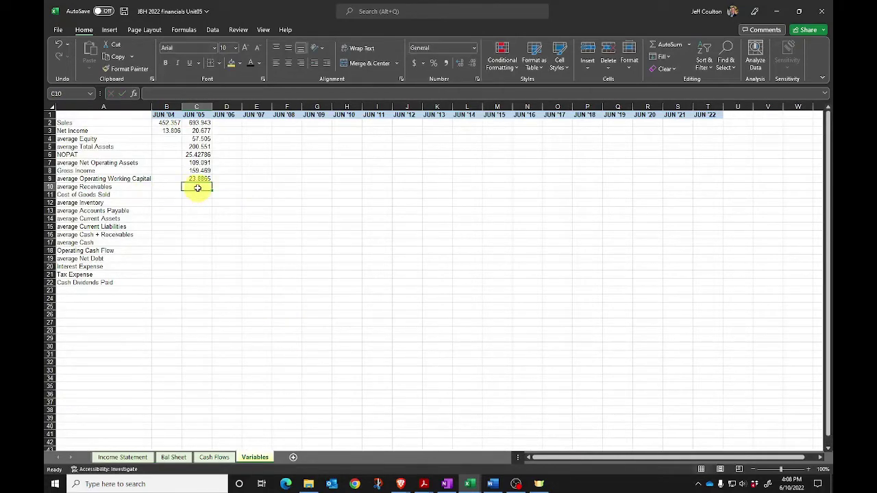
Calculate Jun '05 average Receivables in C10 from Short-Term Receivables with =('Bal Sheet'!B6+'Bal Sheet'!C6)*0.5
type("=(")
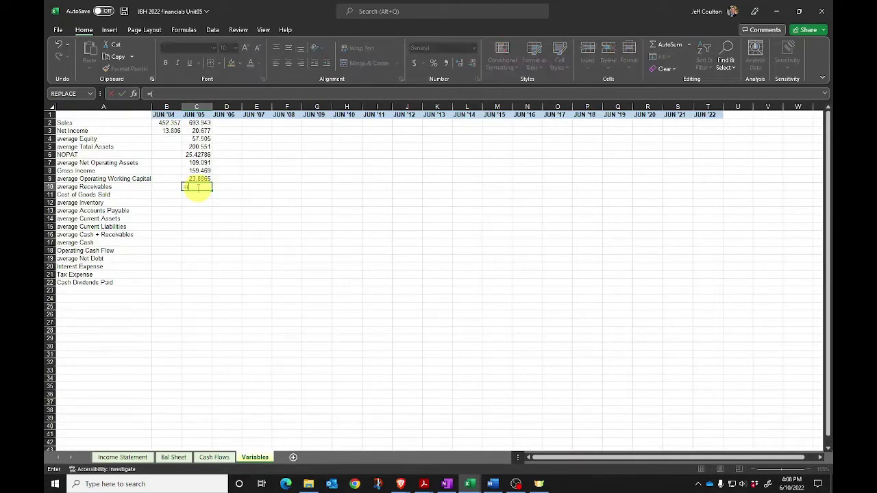
left_click(174, 457)
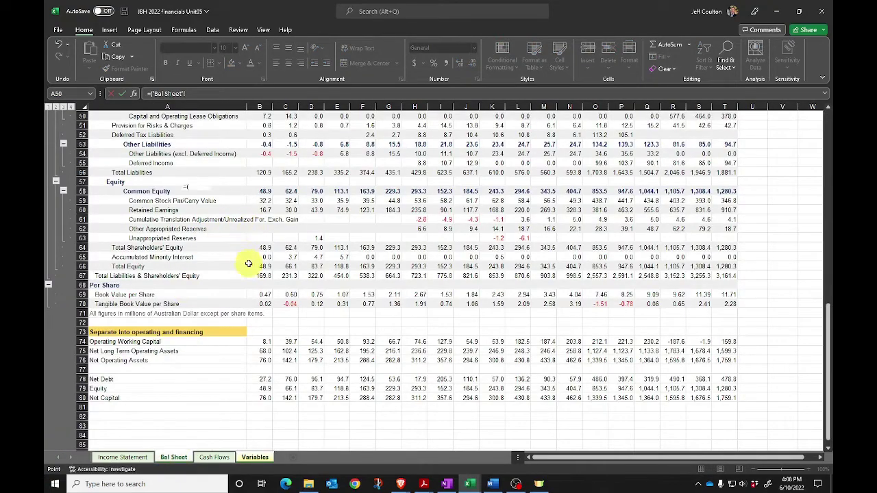
scroll(249, 263, "up", 13)
scroll(211, 263, "up", 3)
left_click(264, 154)
type("+")
left_click(283, 154)
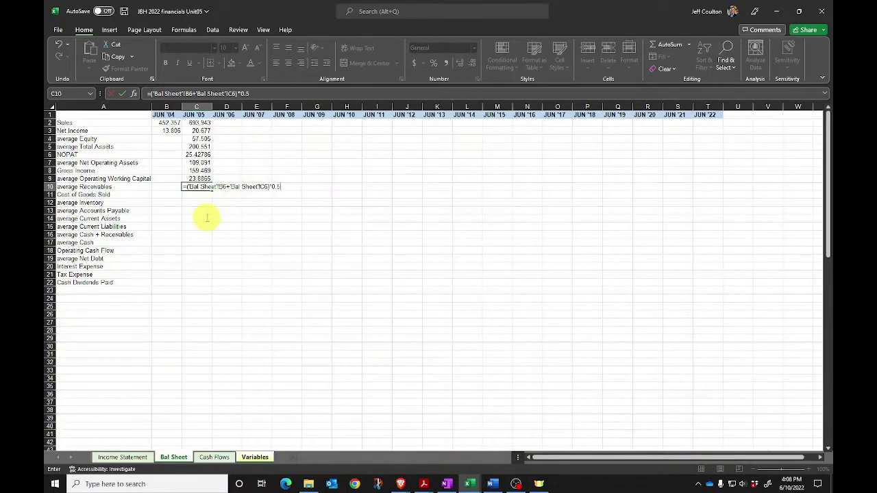
key("Return")
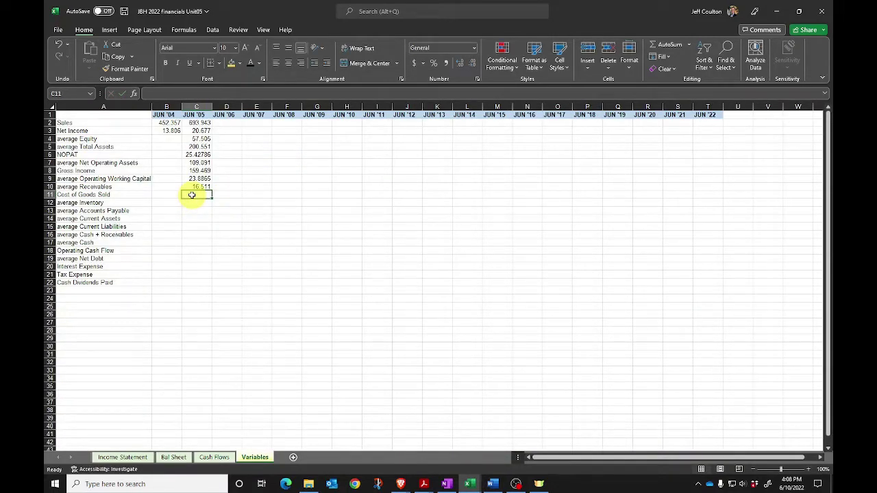
Link Jun '05 Cost of Goods Sold in C11 to COGS incl. D&A on the income statement with ='Income Statement'!C4
left_click(192, 195)
type("=")
left_click(124, 457)
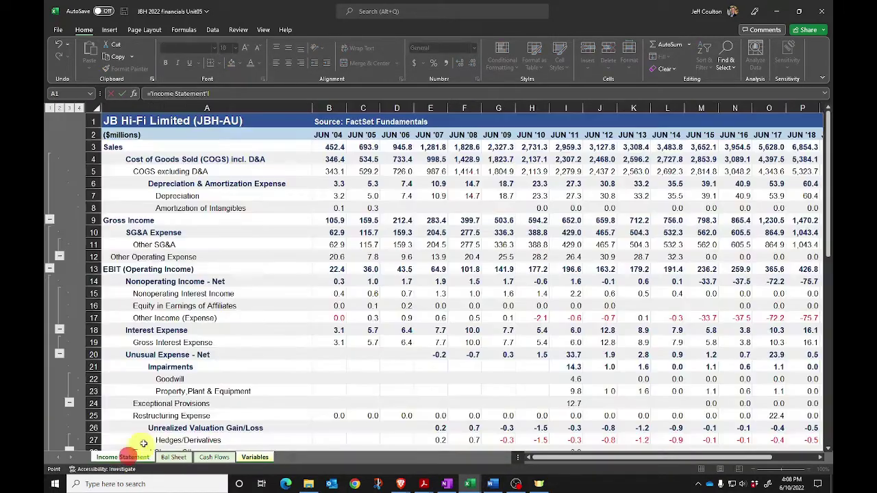
left_click(333, 159)
left_click(366, 159)
key("Return")
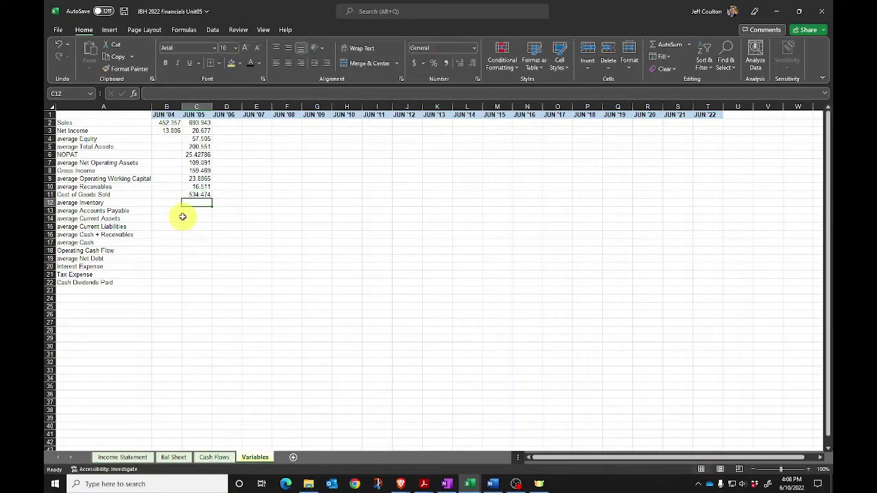
Calculate Jun '05 average Inventory in C12 from the Inventories row with =('Bal Sheet'!B11+'Bal Sheet'!C11)*0.5
type("=(")
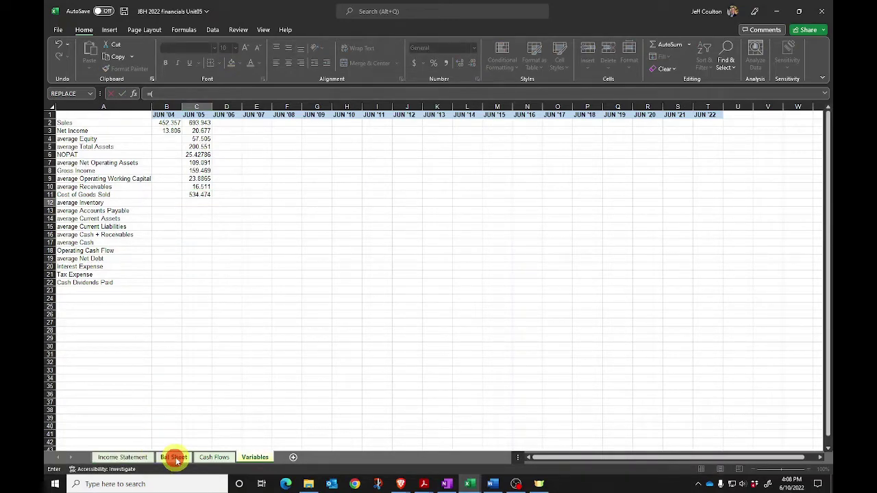
left_click(173, 457)
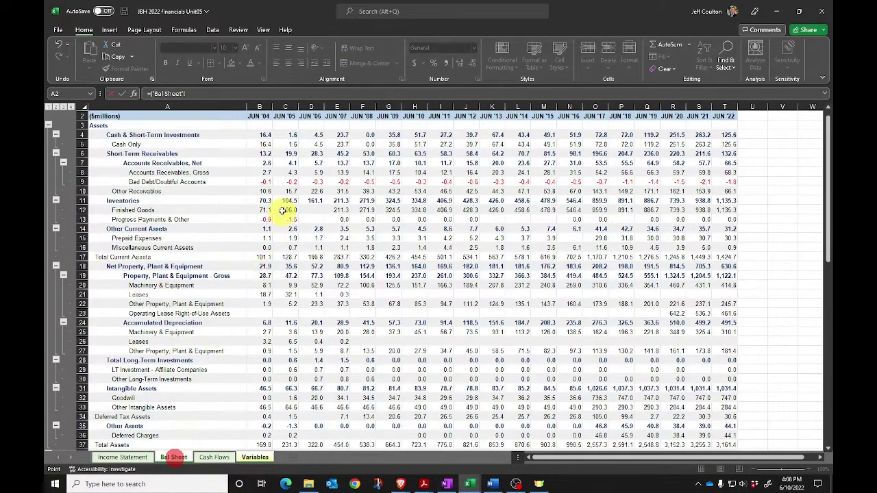
left_click(264, 200)
type("+")
left_click(283, 201)
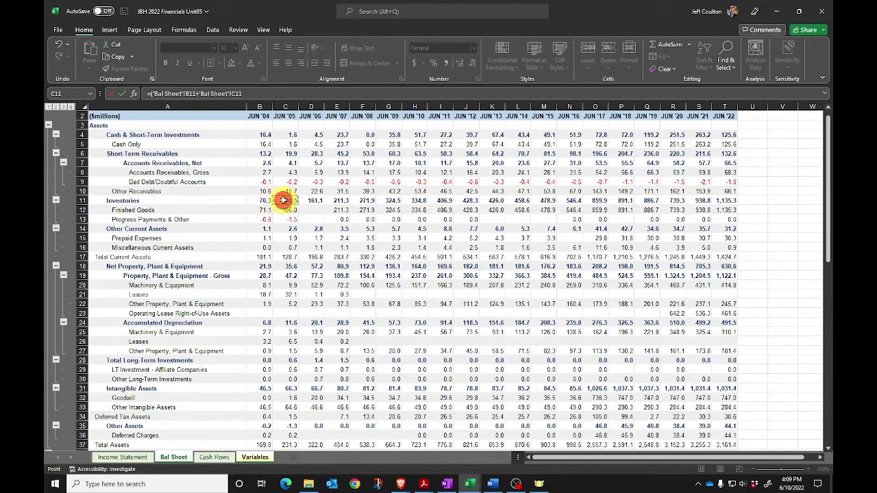
type(")*0.5")
key("Return")
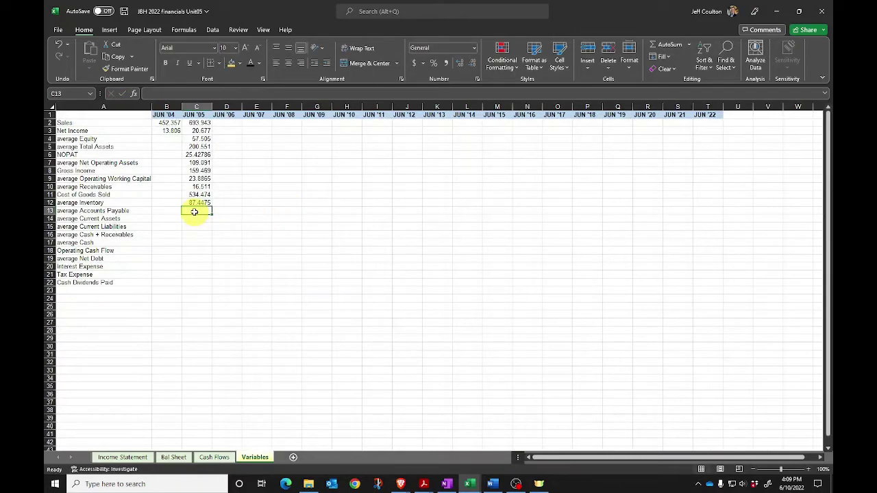
Calculate Jun '05 average Accounts Payable in C13 from the Accounts Payable row with =('Bal Sheet'!B41+'Bal Sheet'!C41)*0.5
type("=(")
left_click(173, 457)
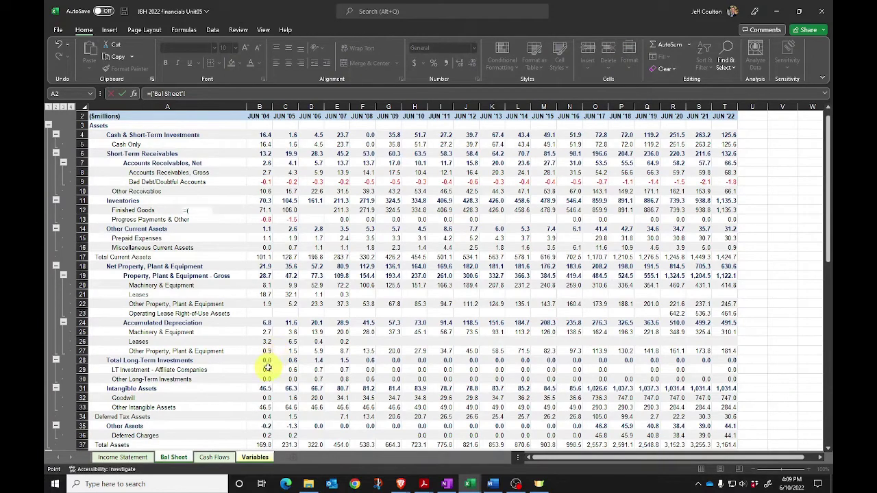
scroll(271, 363, "down", 4)
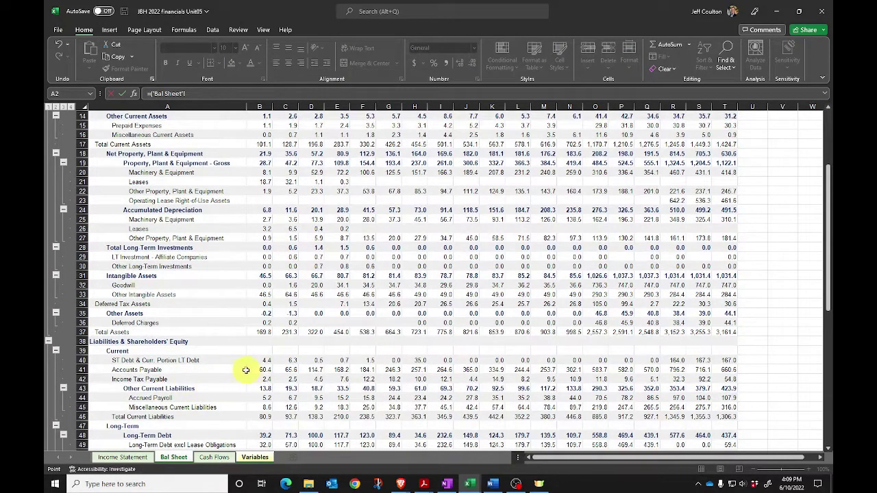
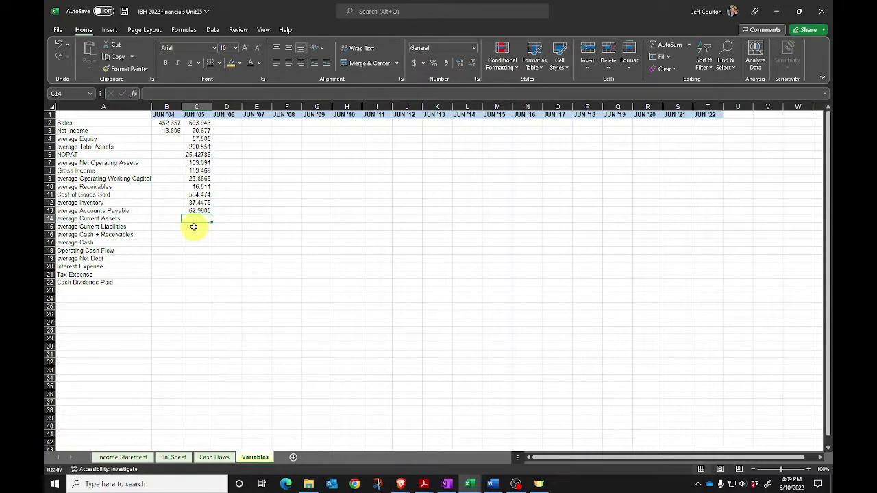
Calculate Jun '05 average Current Assets in C14 from Total Current Assets with =('Bal Sheet'!B17+'Bal Sheet'!C17)*0.5
type("=")
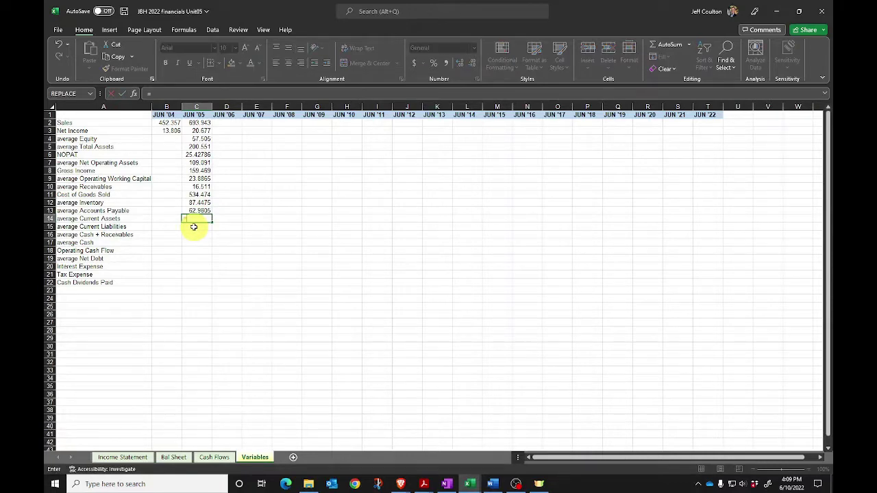
left_click(174, 457)
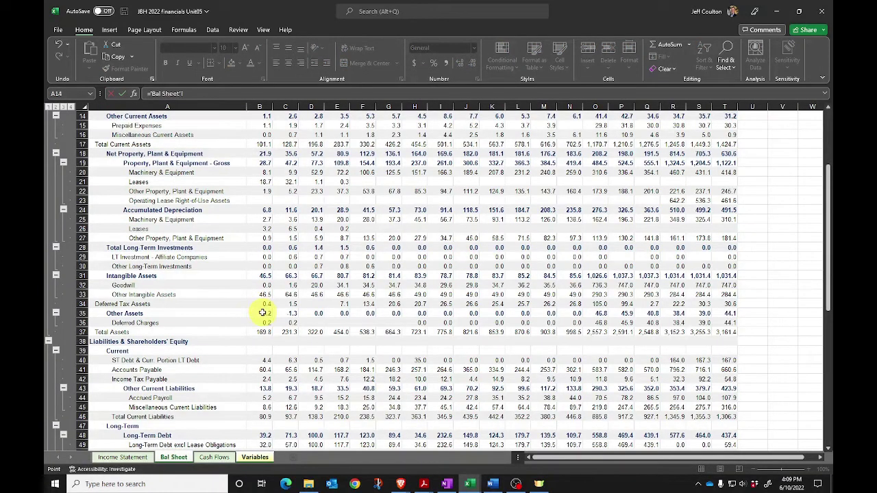
scroll(266, 313, "up", 4)
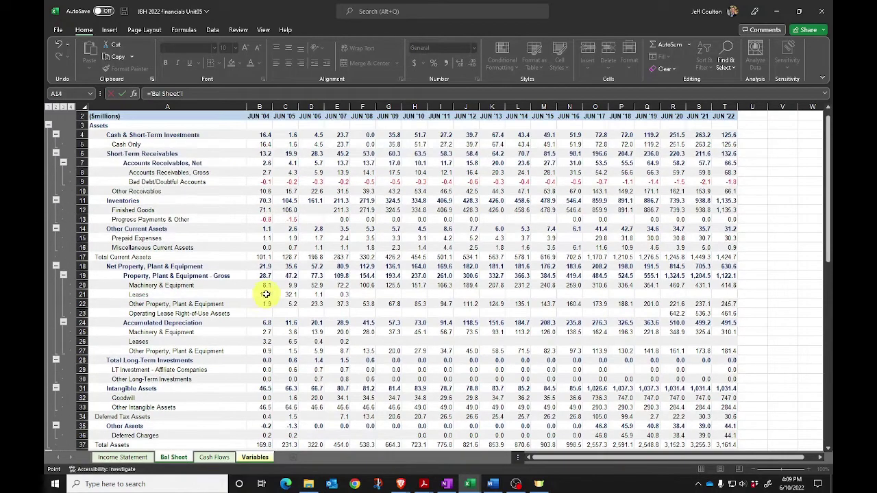
left_click(266, 257)
type("+")
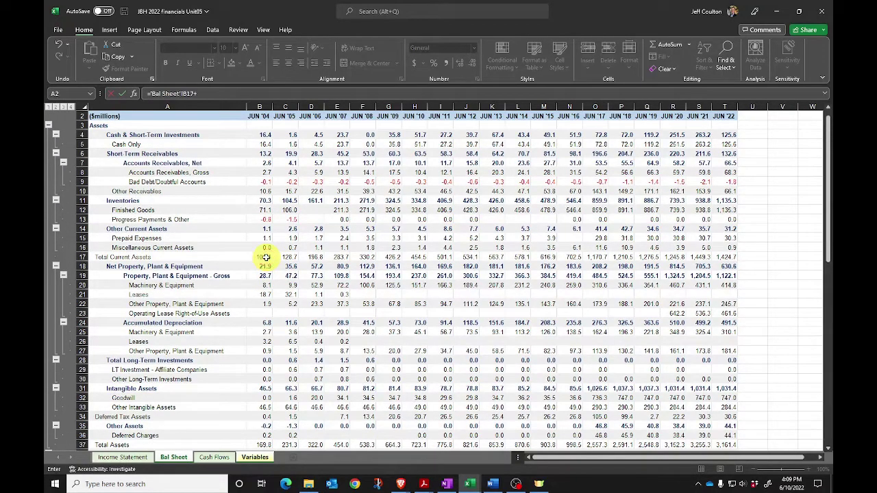
left_click(286, 257)
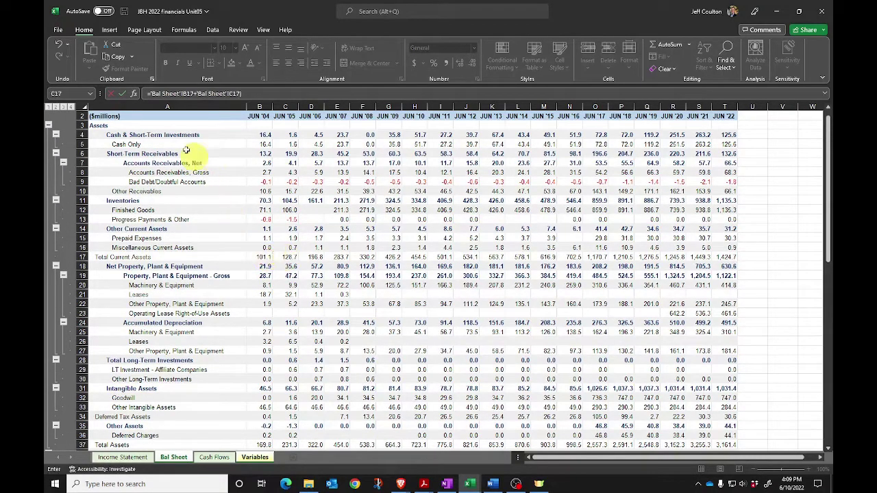
left_click(150, 93)
left_click(151, 93)
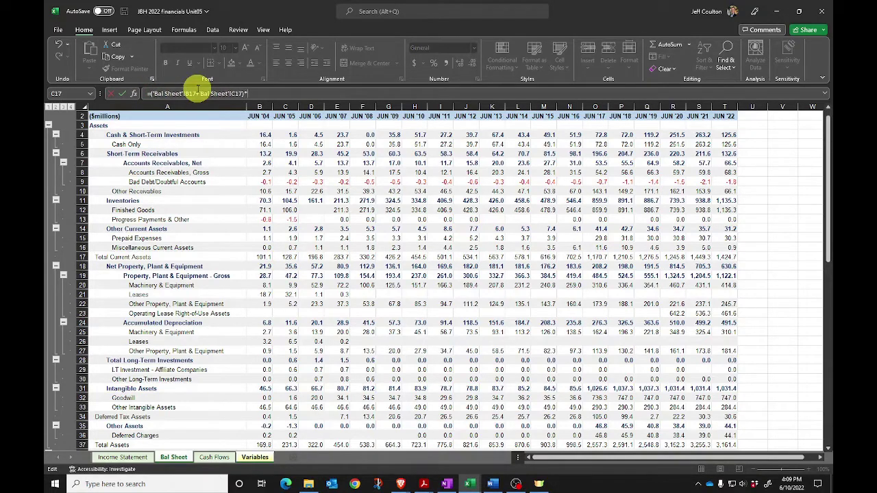
key("Return")
left_click(198, 92)
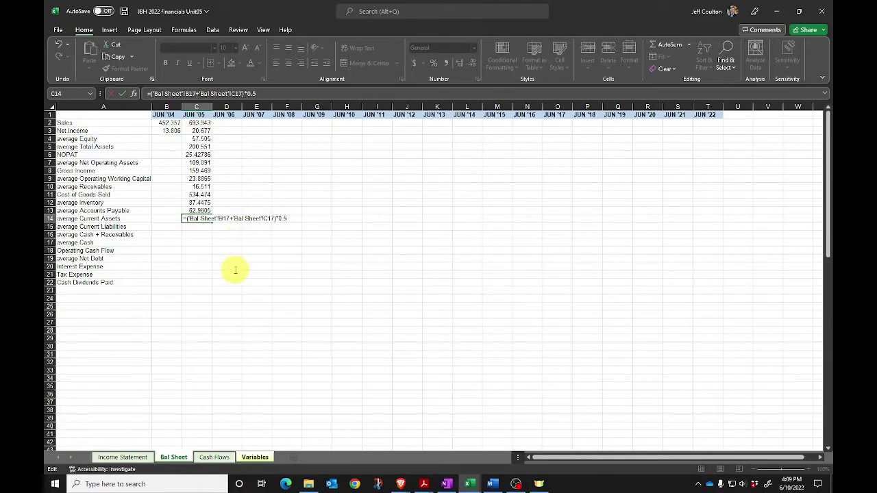
key("Return")
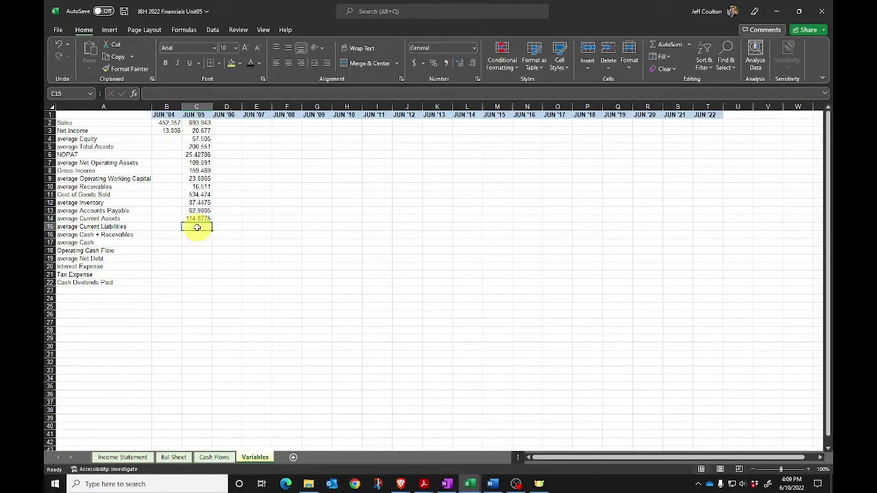
Calculate Jun '05 average Current Liabilities in C15 from Total Current Liabilities with =('Bal Sheet'!B46+'Bal Sheet'!C46)*0.5
type("=(")
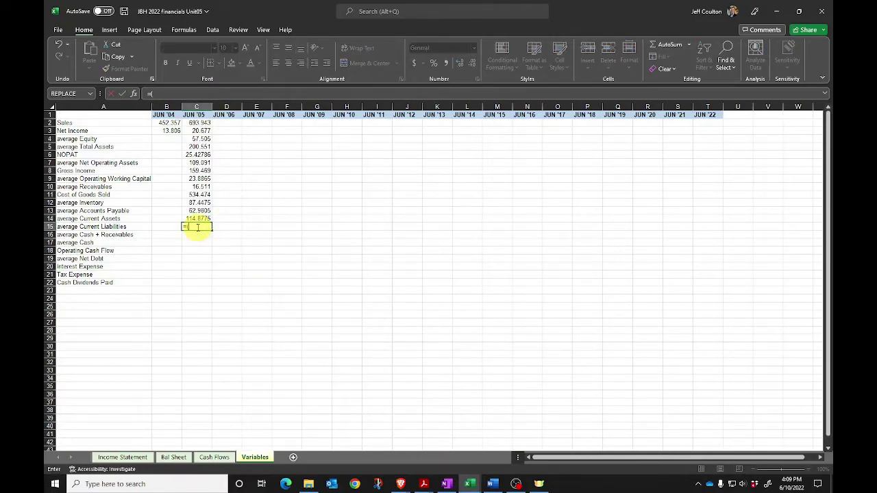
left_click(174, 457)
scroll(247, 349, "down", 3)
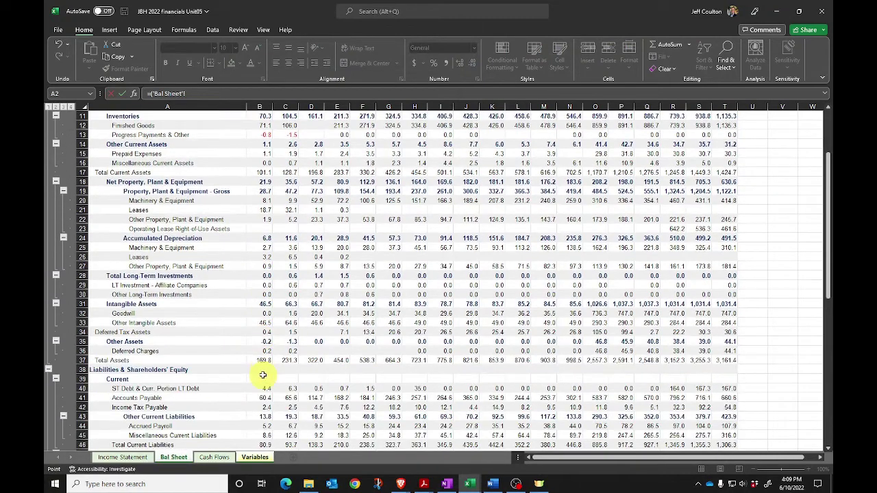
scroll(255, 362, "down", 3)
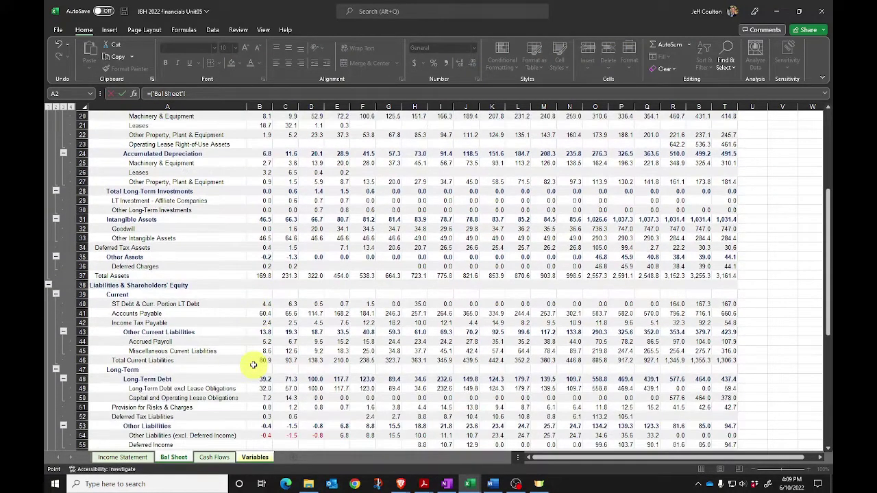
left_click(262, 360)
type("+")
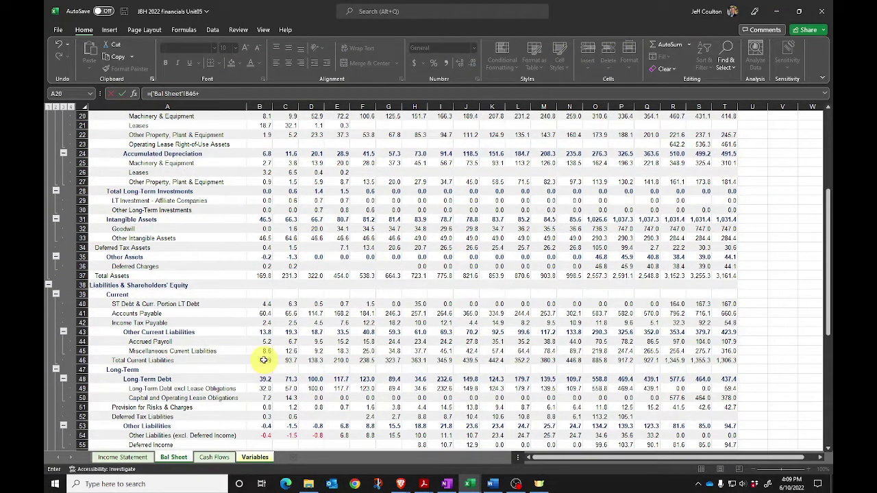
left_click(289, 359)
type(")*0.5")
key("Return")
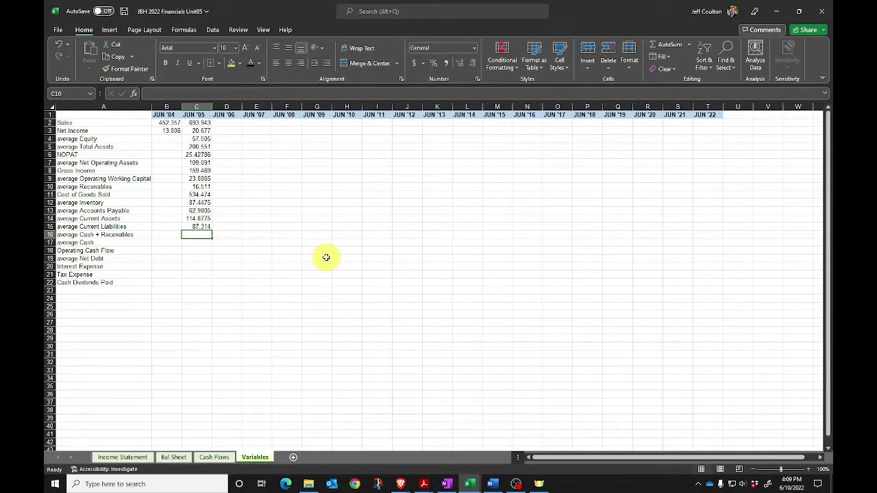
Calculate Jun '05 average Cash + Receivables in C16 with =('Bal Sheet'!B4+'Bal Sheet'!B6+'Bal Sheet'!C4+'Bal Sheet'!C6)*0.5
type("=(")
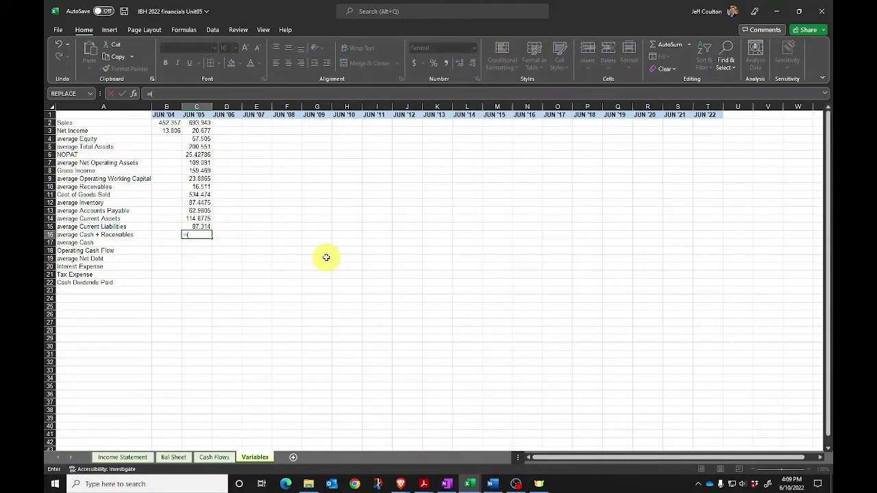
left_click(176, 461)
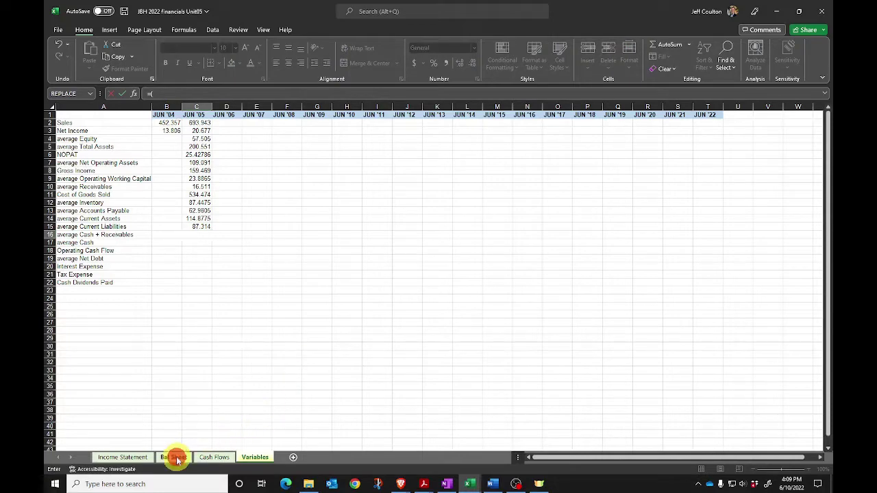
scroll(257, 322, "up", 7)
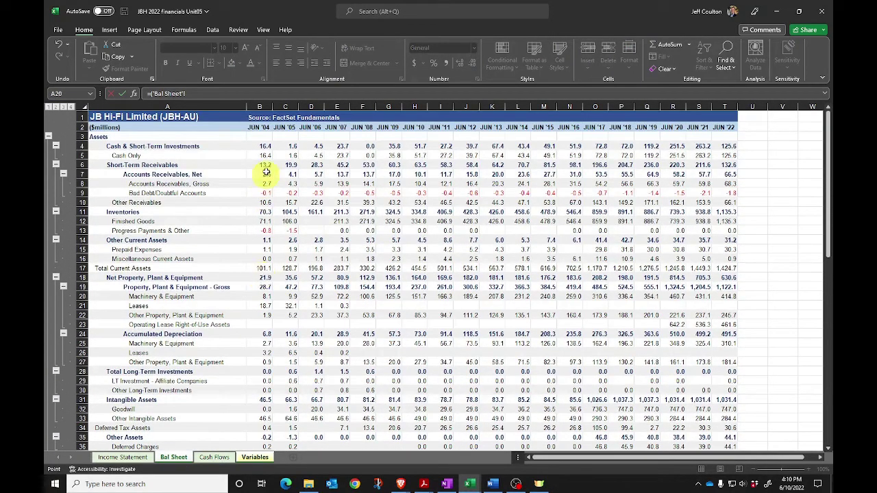
left_click(262, 146)
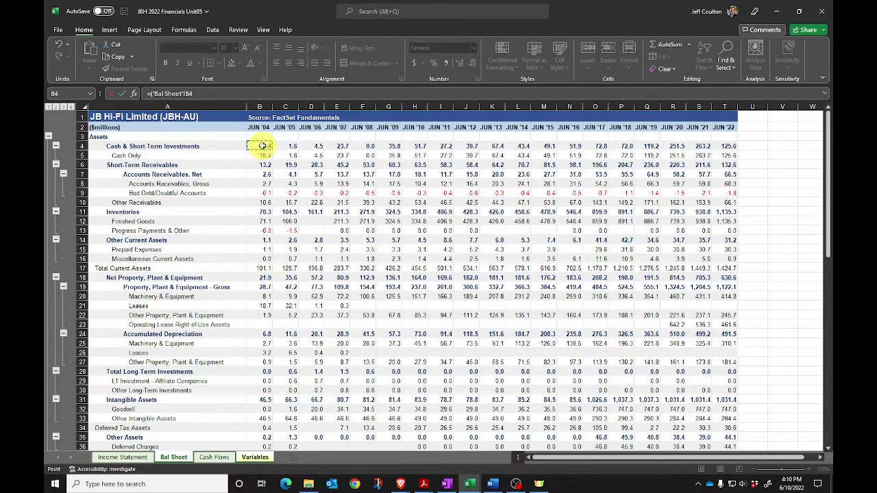
type("+")
left_click(263, 165)
type("+")
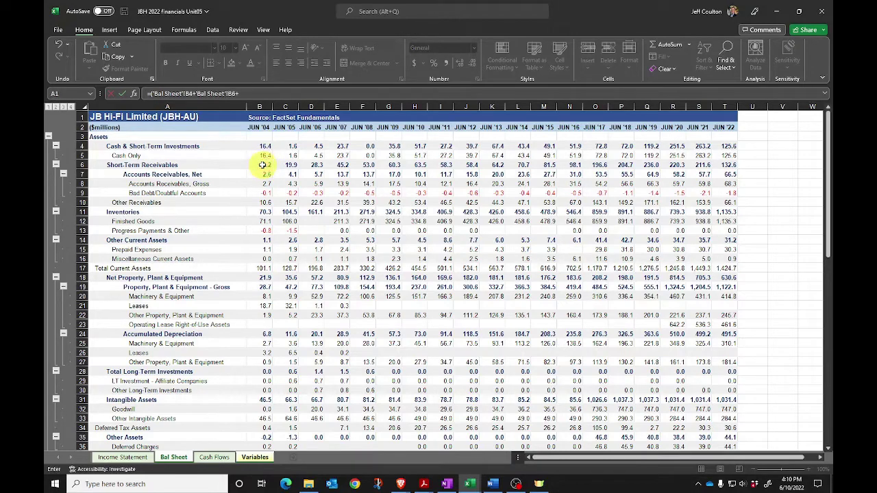
left_click(289, 146)
type("+")
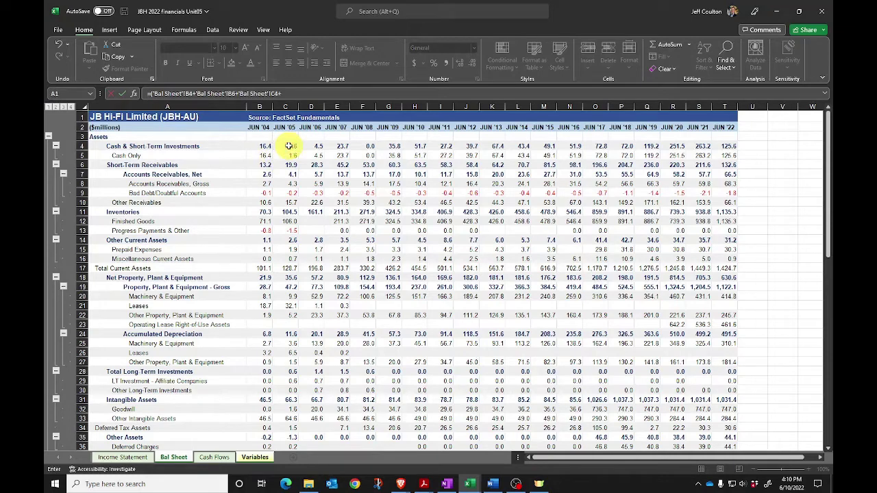
left_click(290, 166)
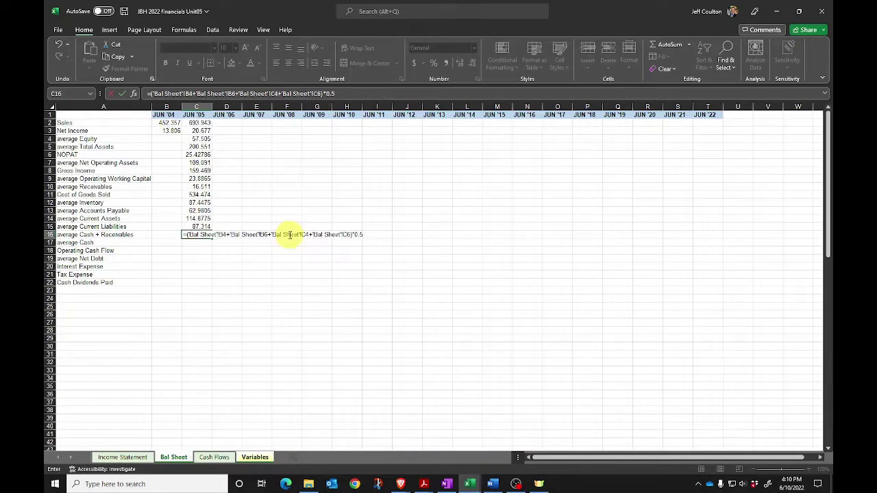
key("Escape")
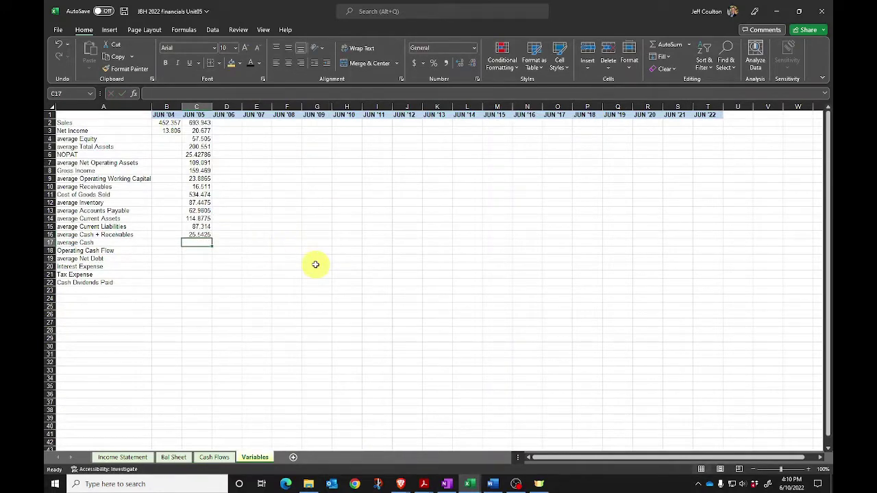
Calculate Jun '05 average Cash in C17 from Cash & Short-Term Investments with =('Bal Sheet'!B4+'Bal Sheet'!C4)*0.5
type("=(")
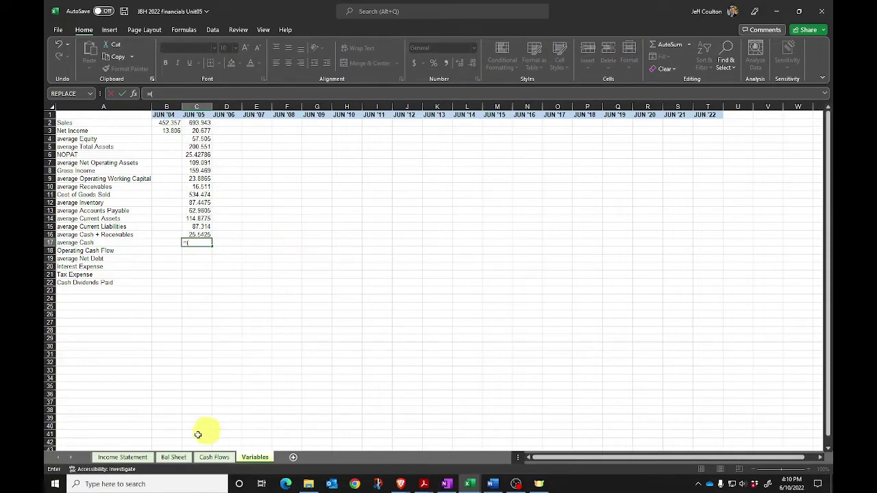
left_click(173, 457)
left_click(263, 146)
type("+")
left_click(291, 146)
type(")*0.")
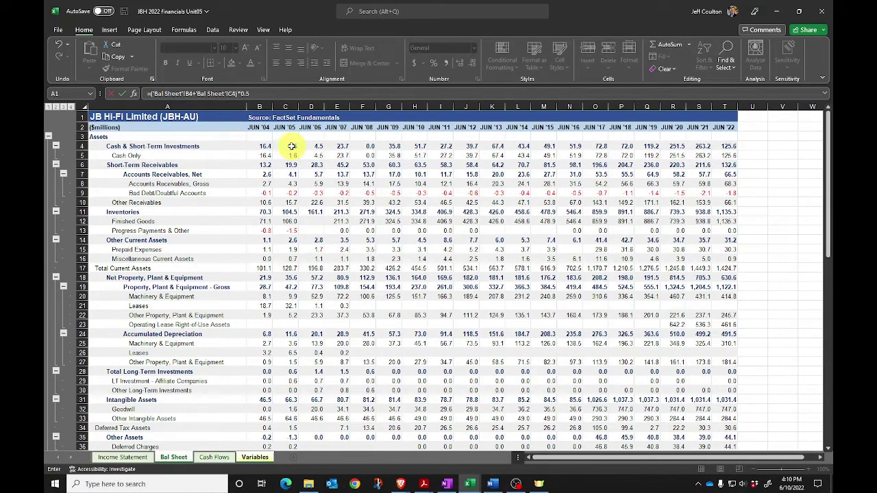
type("5")
key("Return")
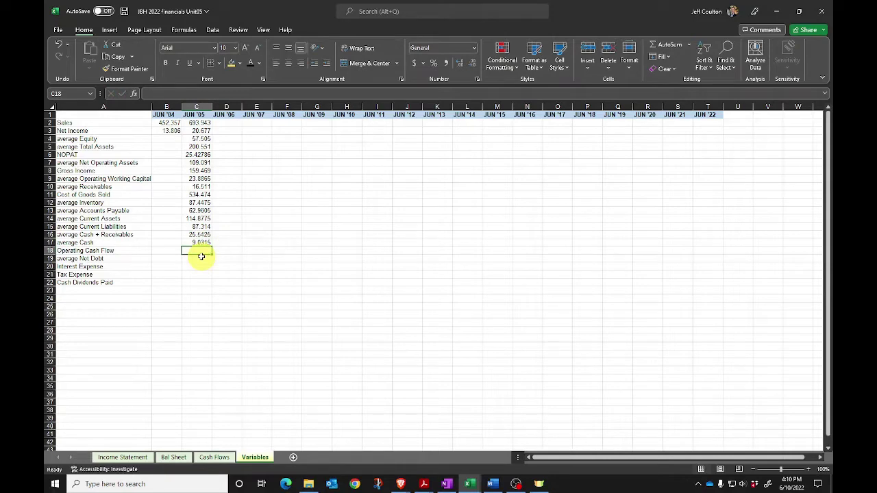
Link Jun '05 Operating Cash Flow in C18 to Net Operating Cash Flow with ='Cash Flows'!C17
type("=")
left_click(215, 458)
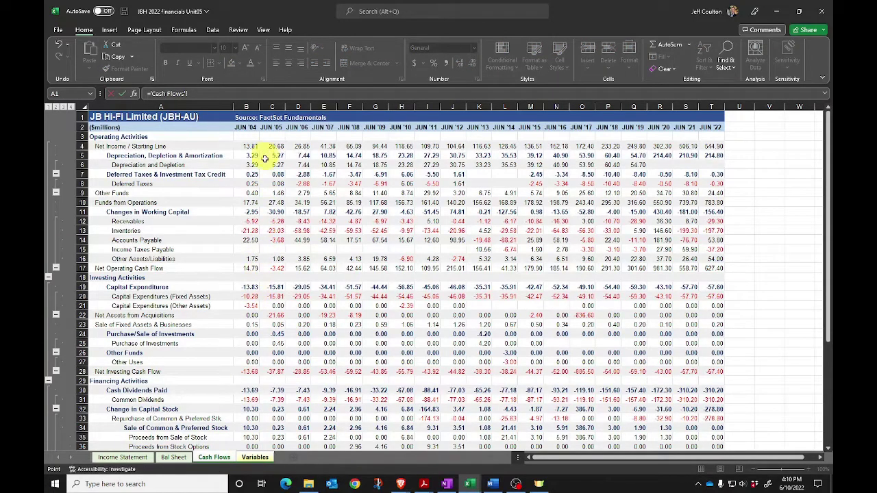
left_click(275, 268)
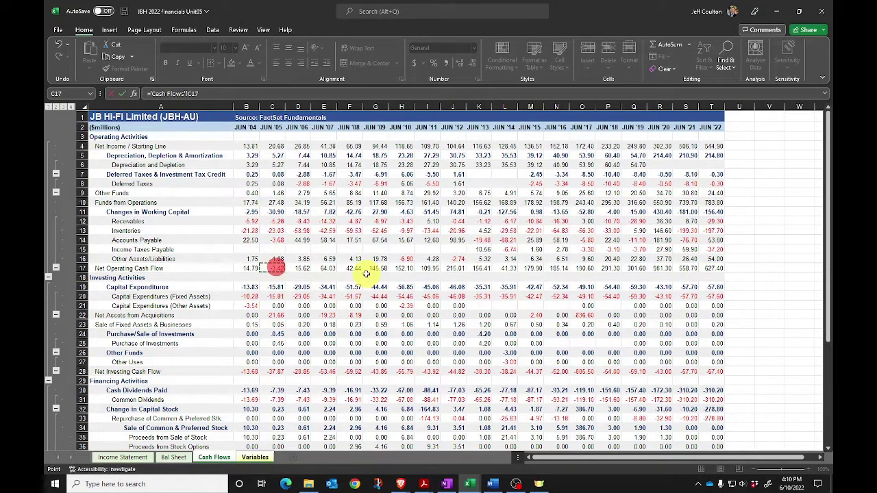
key("ctrl+Page_Down")
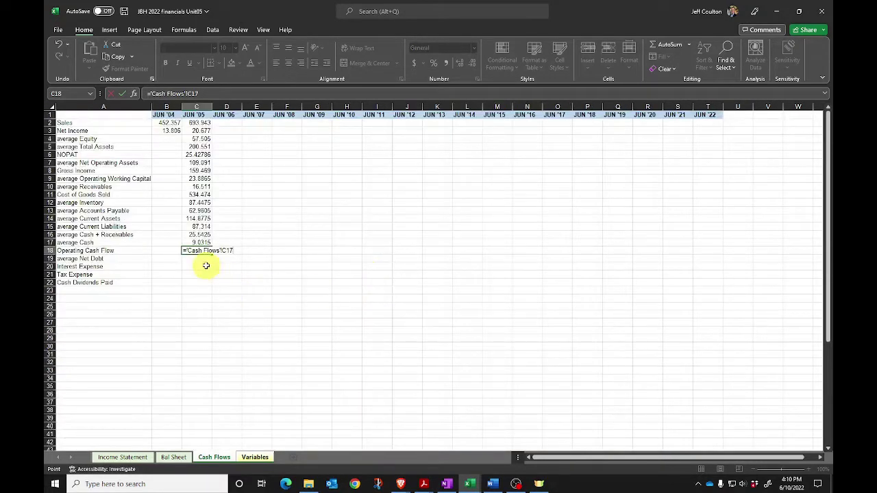
key("Return")
Calculate Jun '05 average Net Debt in C19 from the Net Debt row with =('Bal Sheet'!B78+'Bal Sheet'!C78)*0.5
type("=(")
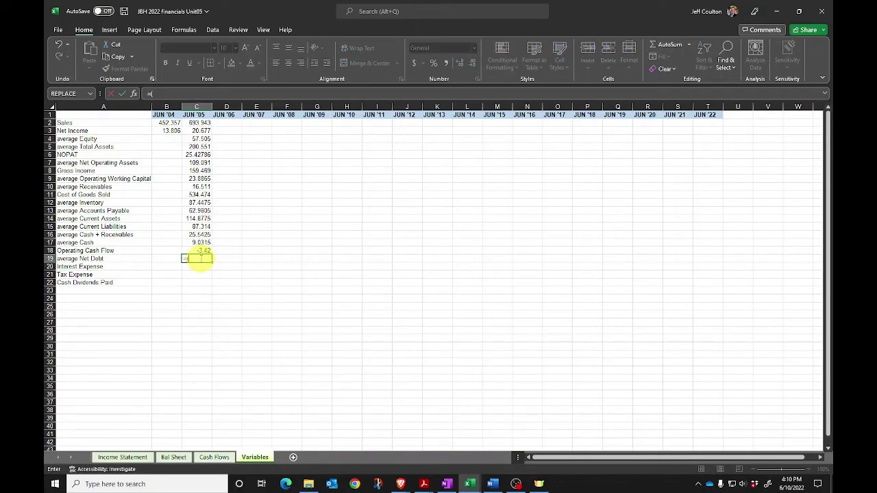
left_click(174, 458)
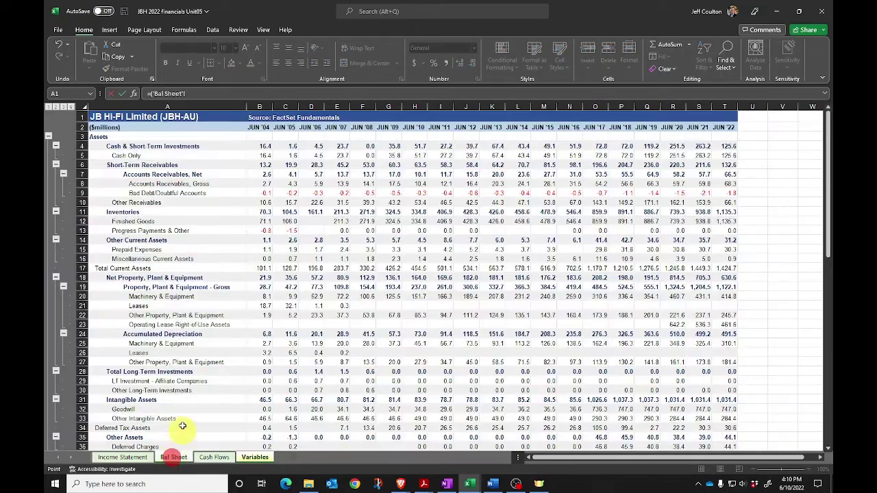
scroll(208, 383, "down", 9)
scroll(208, 383, "down", 8)
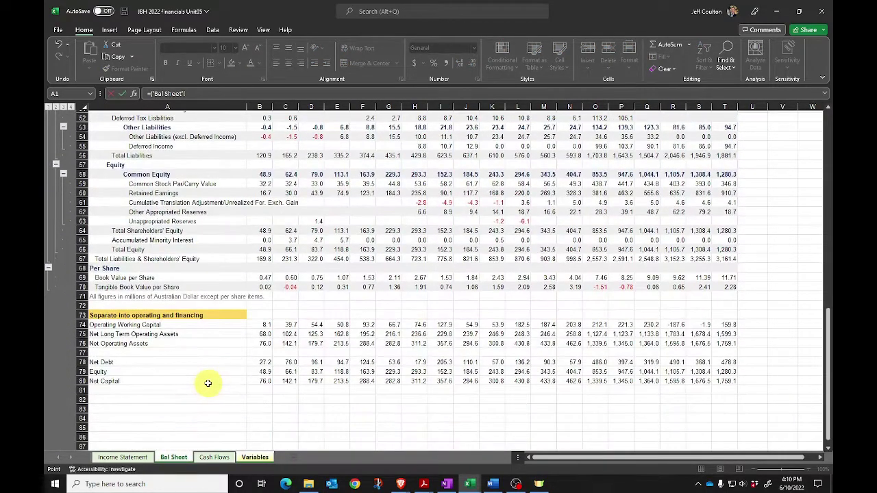
left_click(261, 363)
type("+")
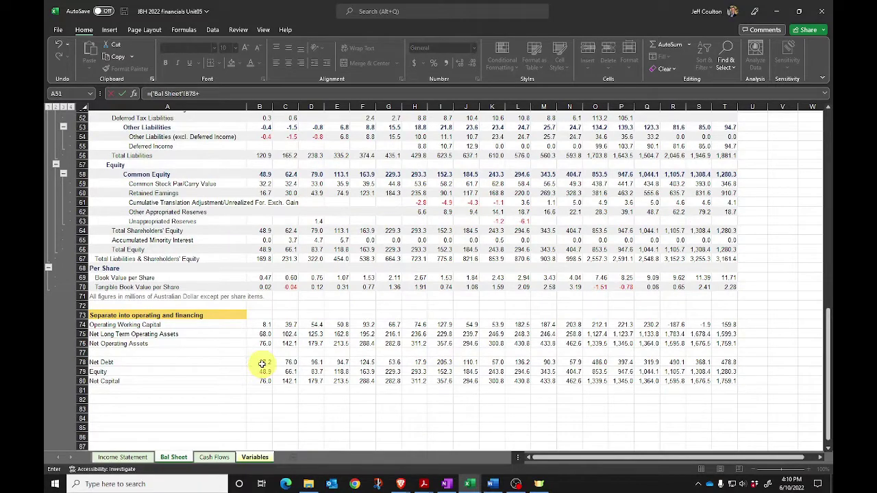
left_click(288, 362)
type(")*0.5")
key("Return")
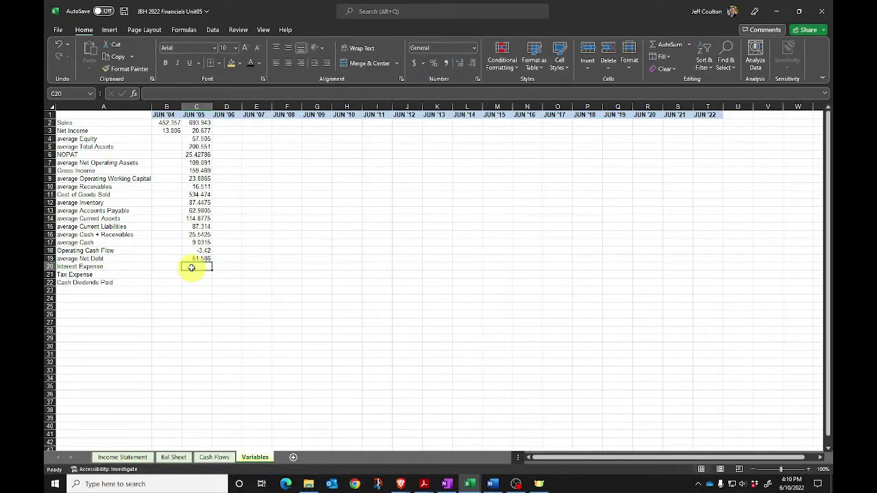
Link Jun '05 Interest Expense in C20 to the income statement's Interest Expense row with ='Income Statement'!B18
type("=")
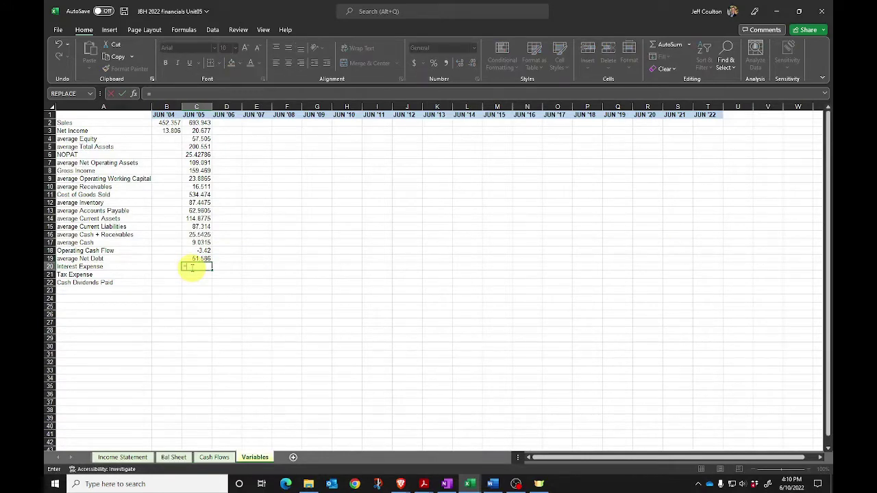
left_click(123, 457)
left_click(339, 330)
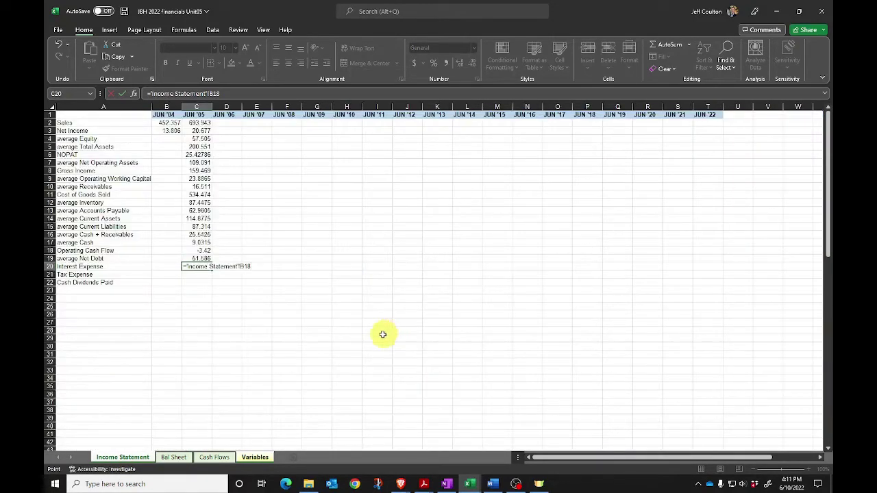
key("Return")
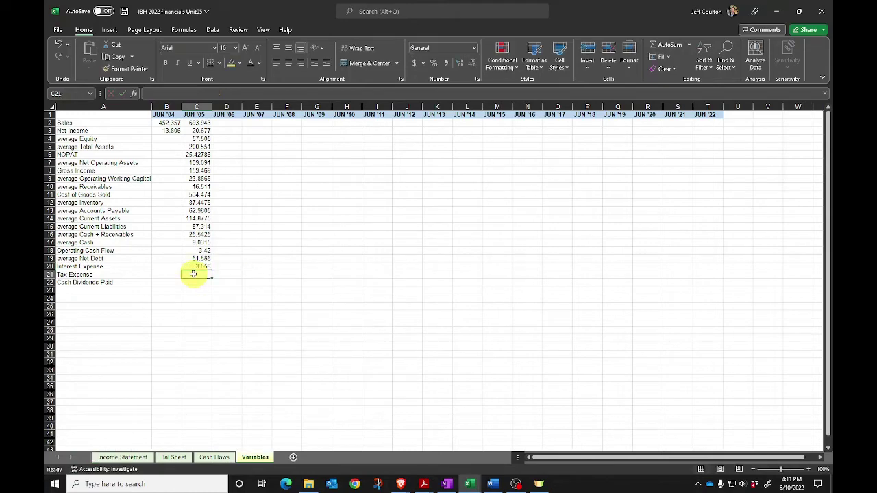
Link Jun '05 Tax Expense in C21 to the income statement's Income Taxes row with ='Income Statement'!B30
type("=")
left_click(127, 456)
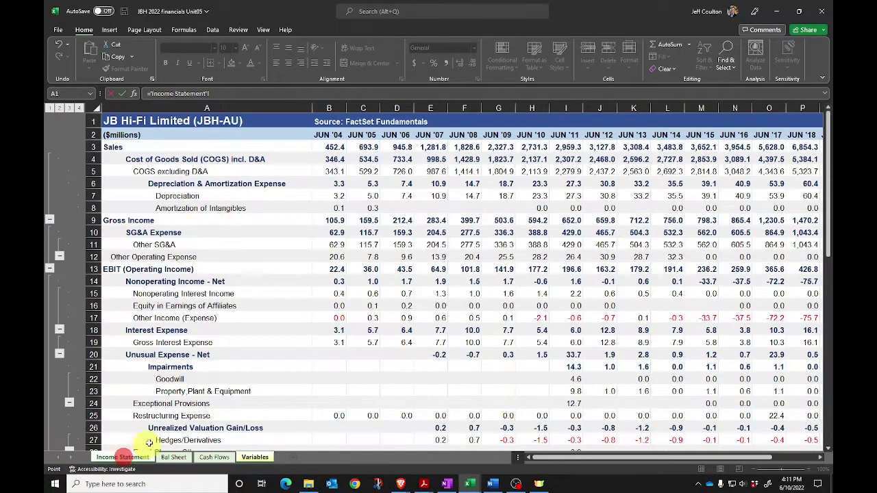
scroll(319, 364, "down", 3)
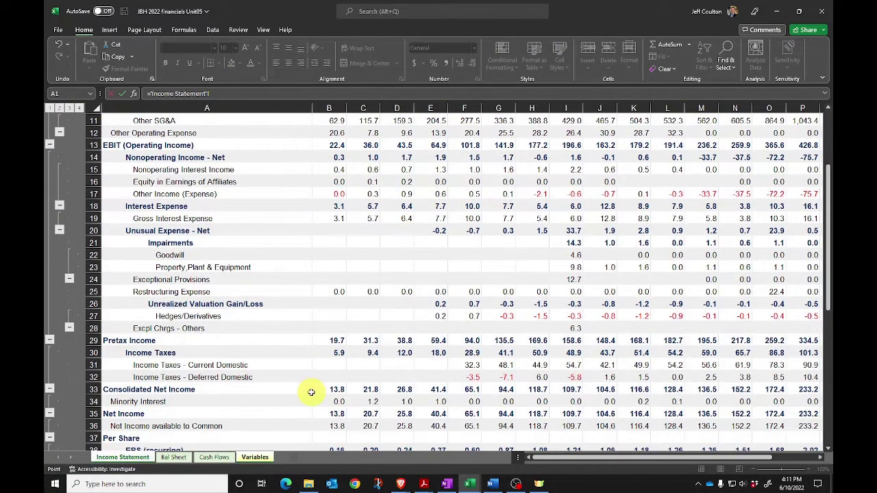
scroll(311, 392, "down", 1)
left_click(335, 322)
key("Return")
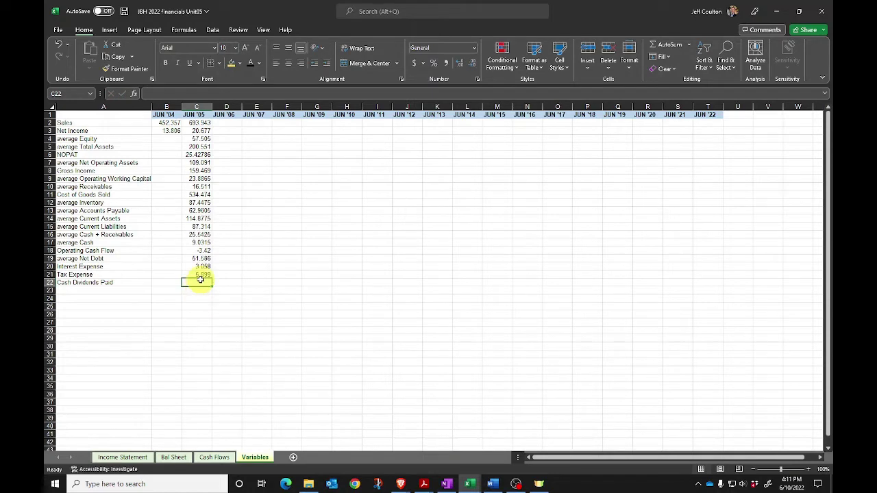
Link Jun '05 Cash Dividends Paid in C22 to the cash flow statement's Cash Dividends Paid row with ='Cash Flows'!C30
type("=")
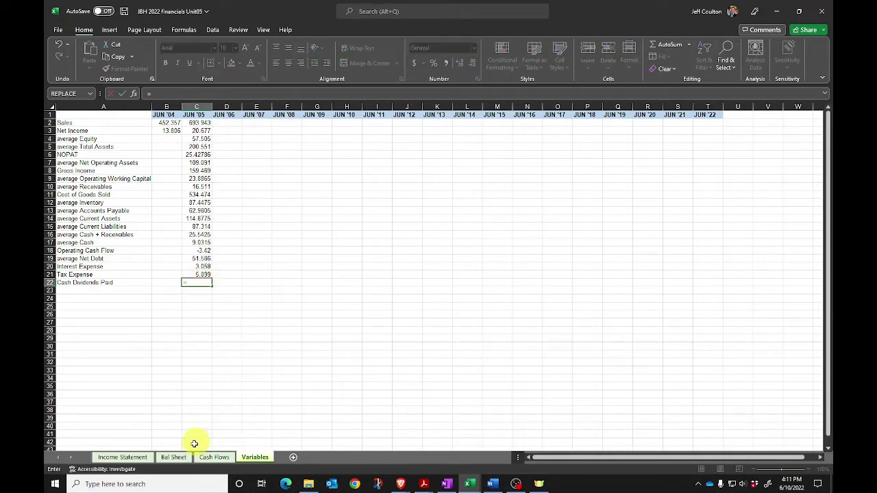
left_click(215, 457)
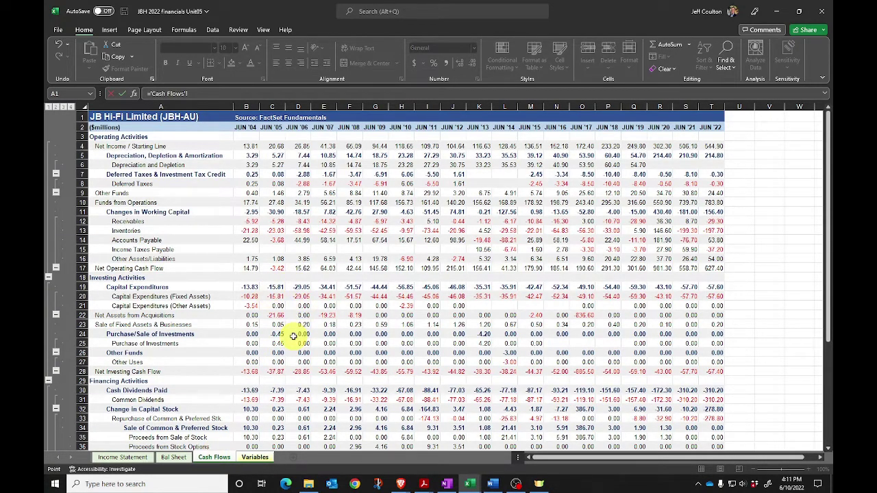
left_click(277, 389)
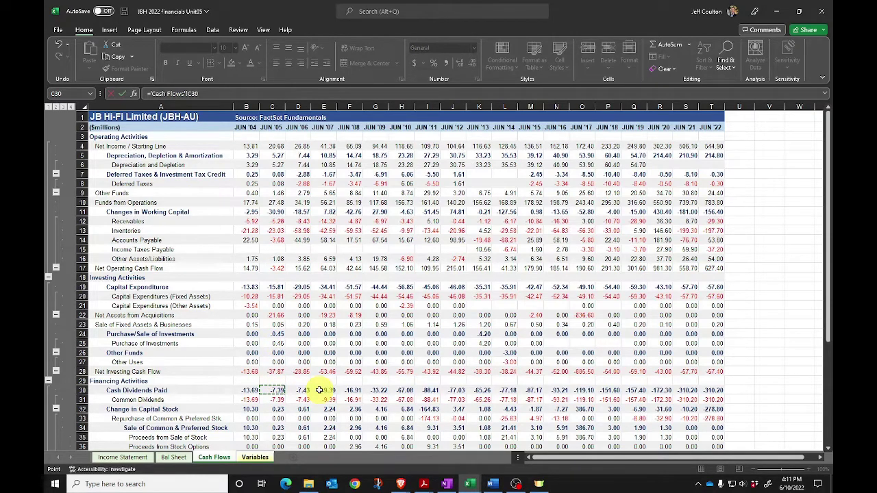
key("Return")
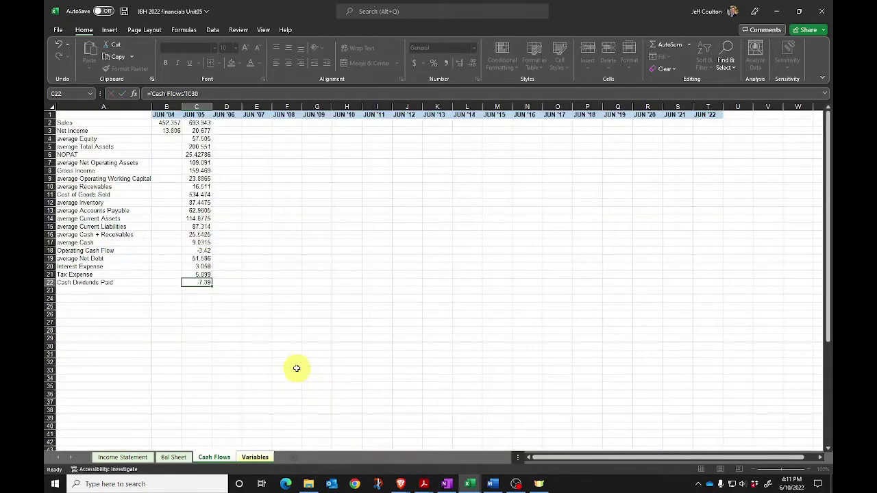
Fill the Jun '05 formulas in C2:C22 across to column T, covering Jun '06 through Jun '22
left_click_drag(198, 122, 714, 268)
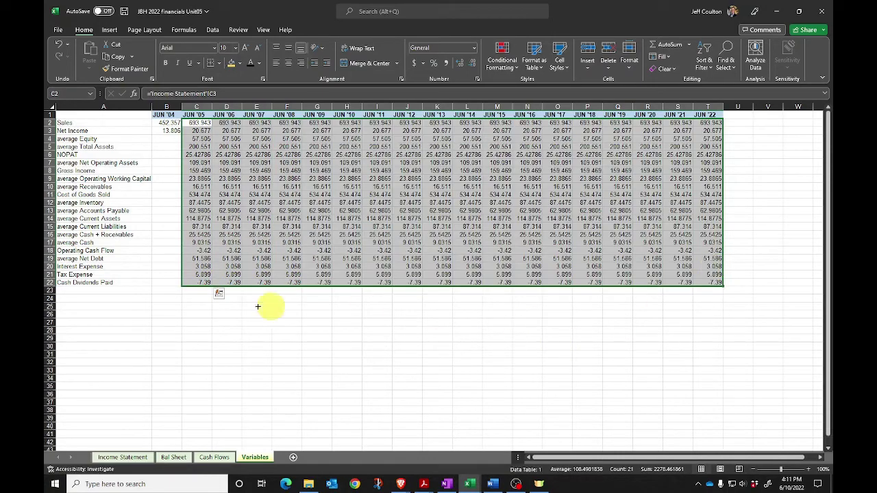